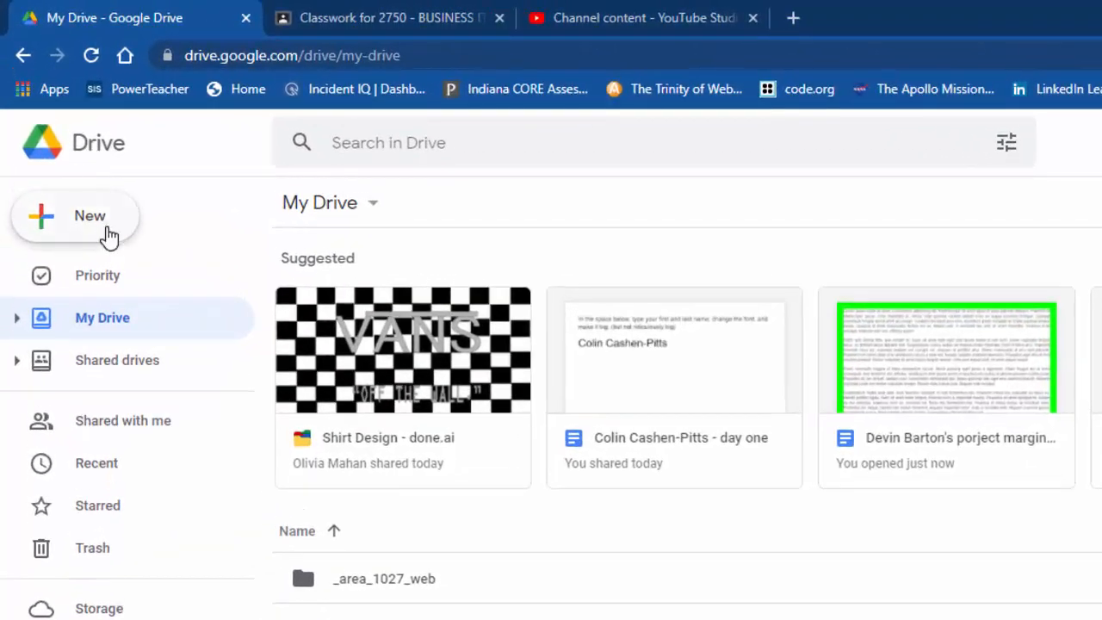
- Create a new blank Google Docs document from Drive and name it margins1
click(108, 236)
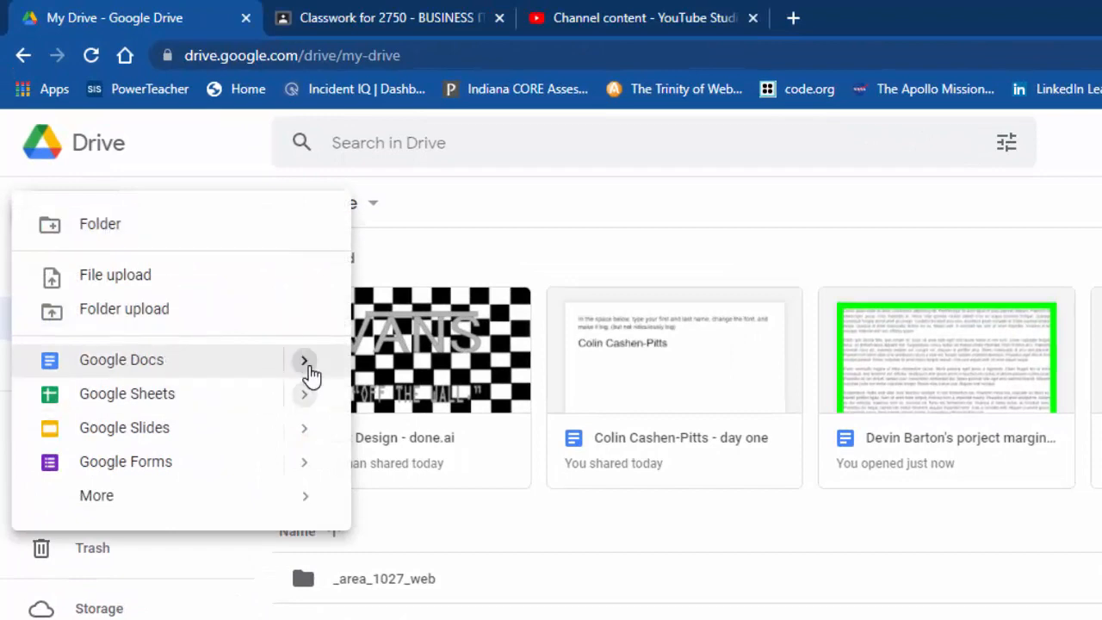
mouse_move(310, 374)
click(419, 389)
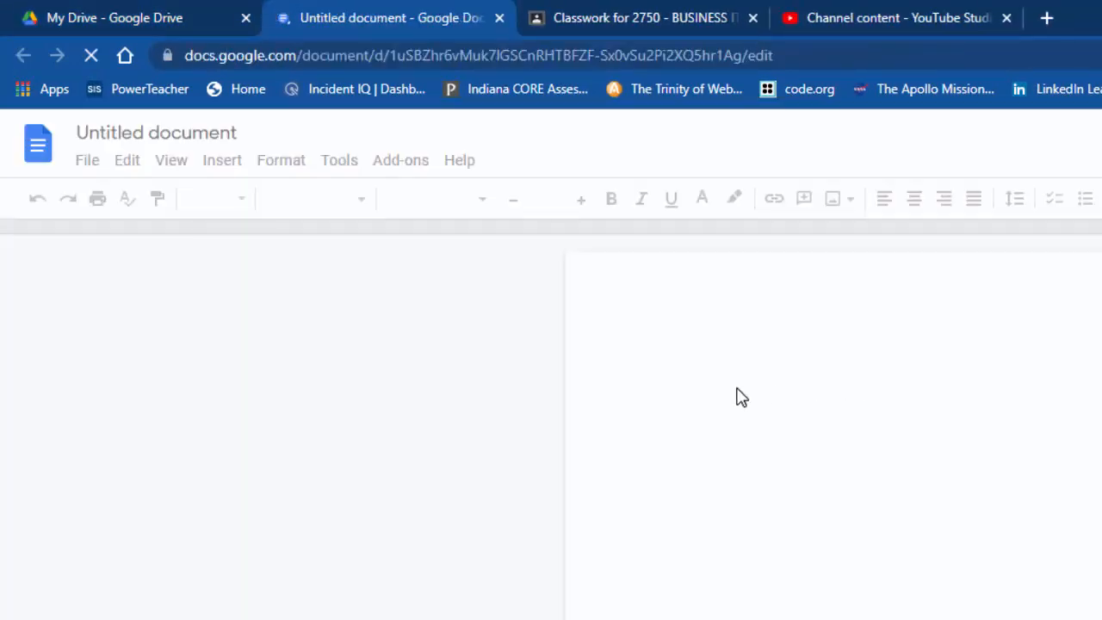
click(235, 131)
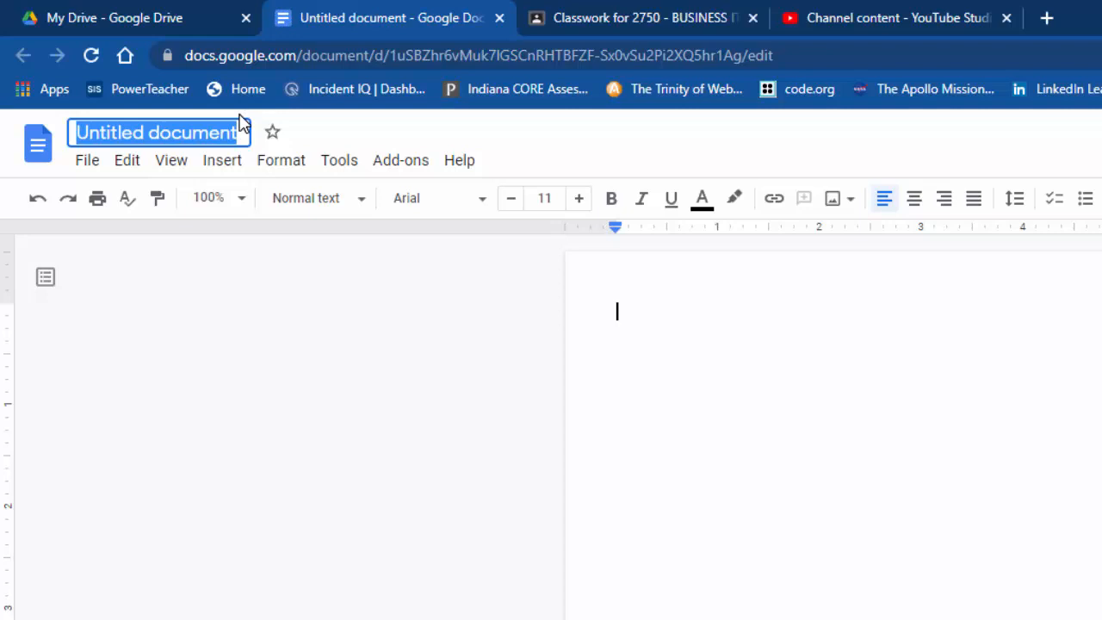
text(margins)
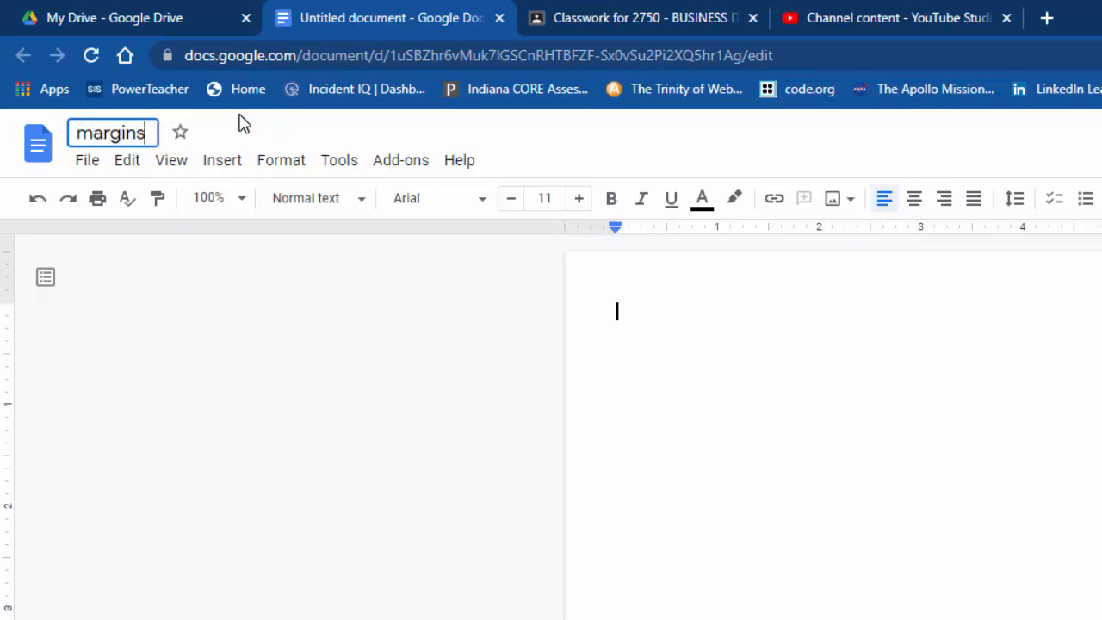
text(1)
key(Return)
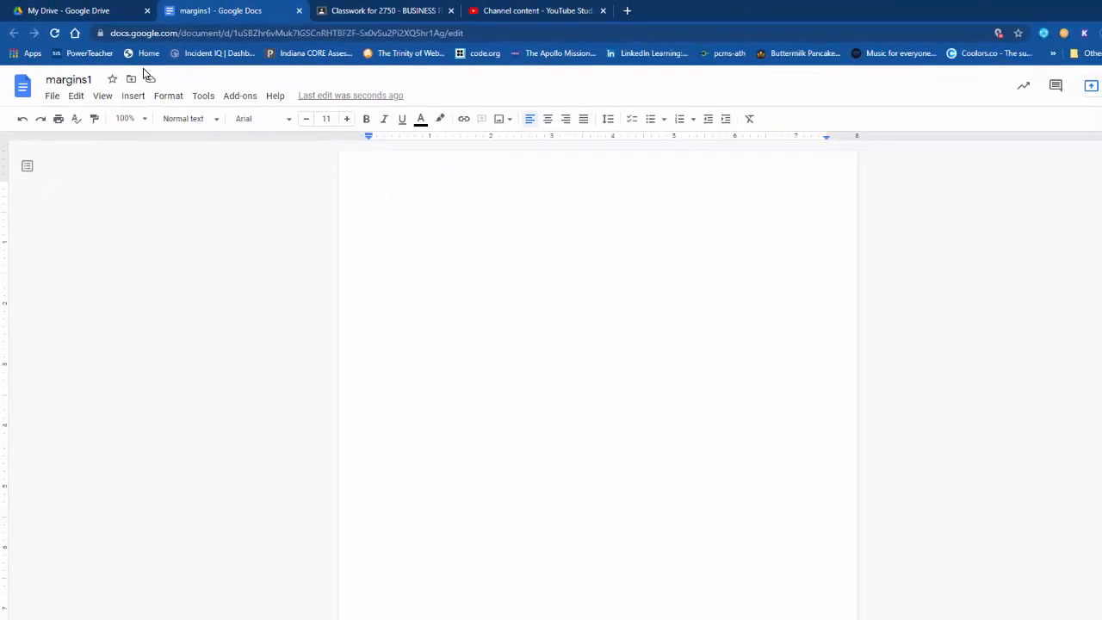
- Open the Lorem Ipsum website link attached to Tuesday's Google Docs 01 margins assignment in Google Classroom
click(379, 9)
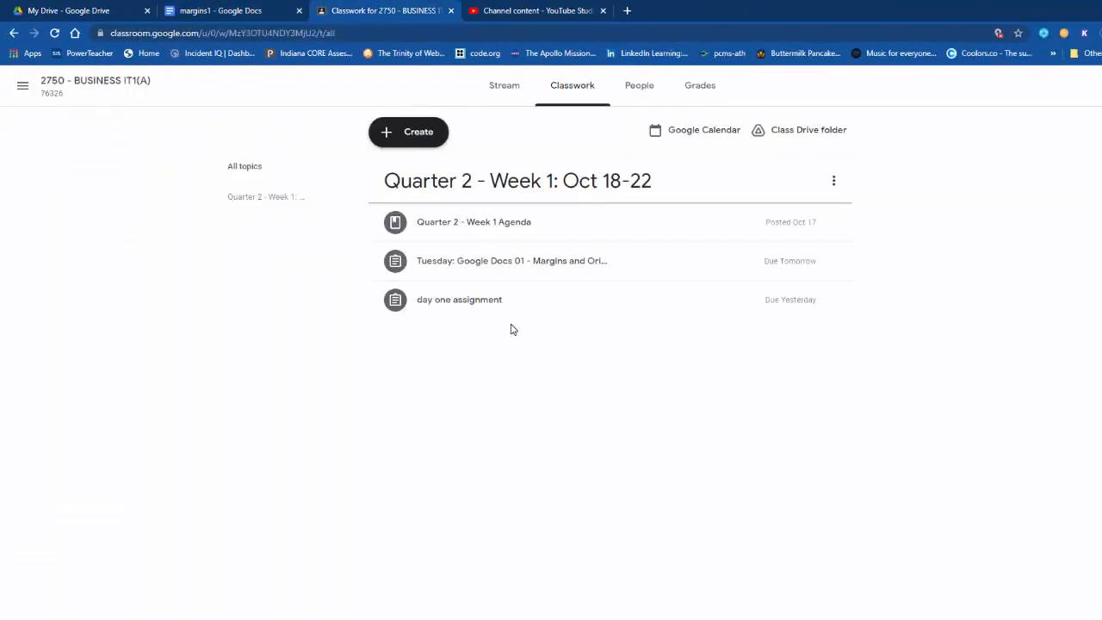
click(532, 261)
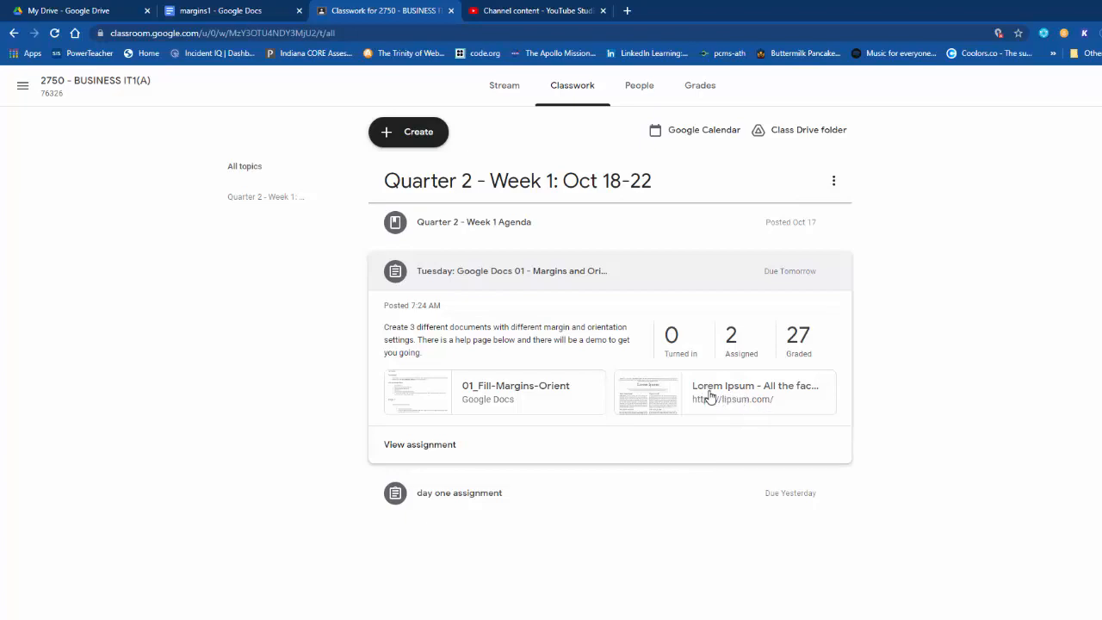
click(718, 398)
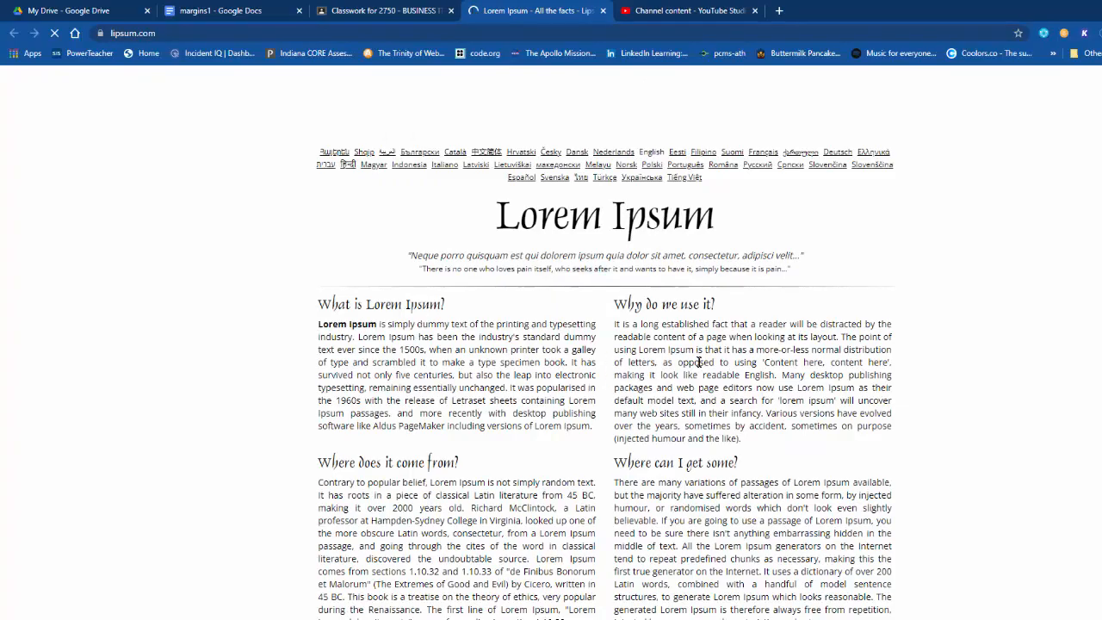
- Generate 500 words of Lorem Ipsum filler text
scroll(734, 454, down, 4)
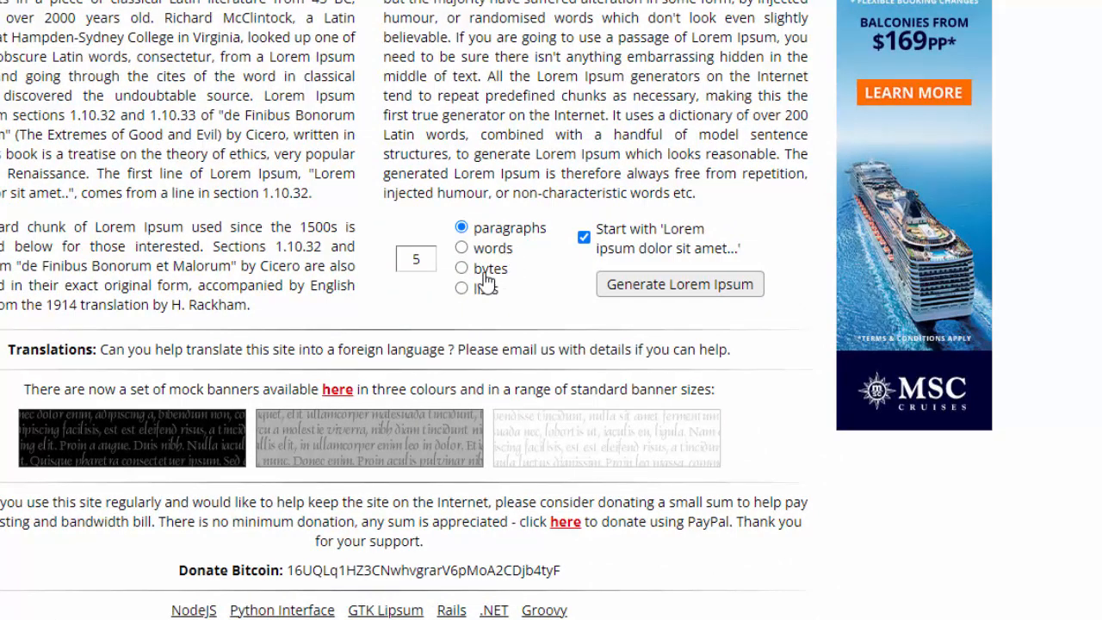
click(493, 250)
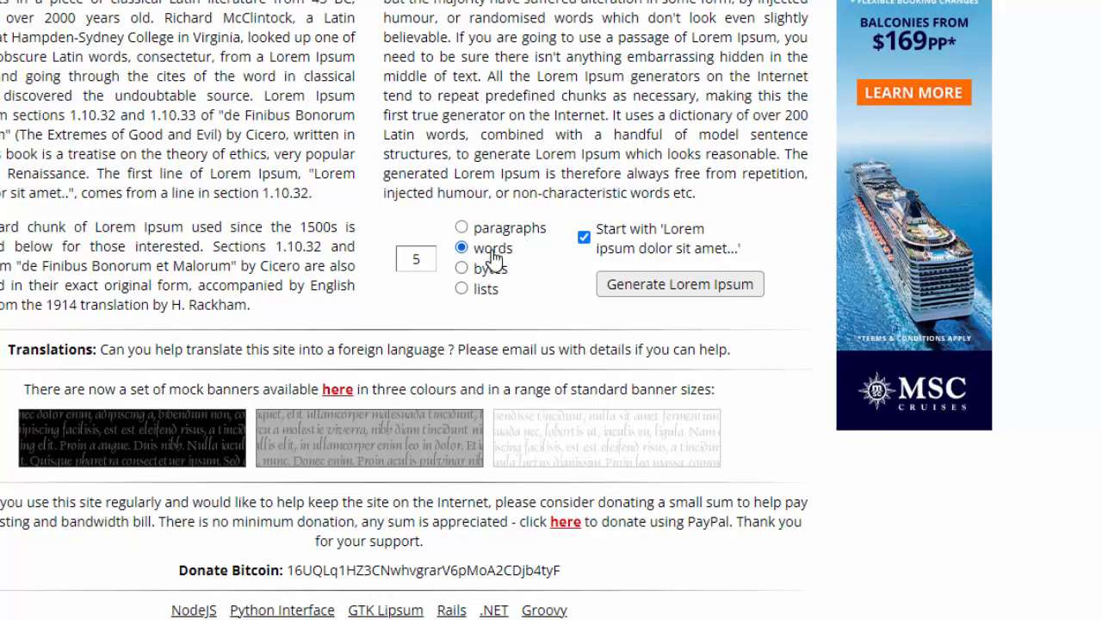
click(433, 259)
text(00)
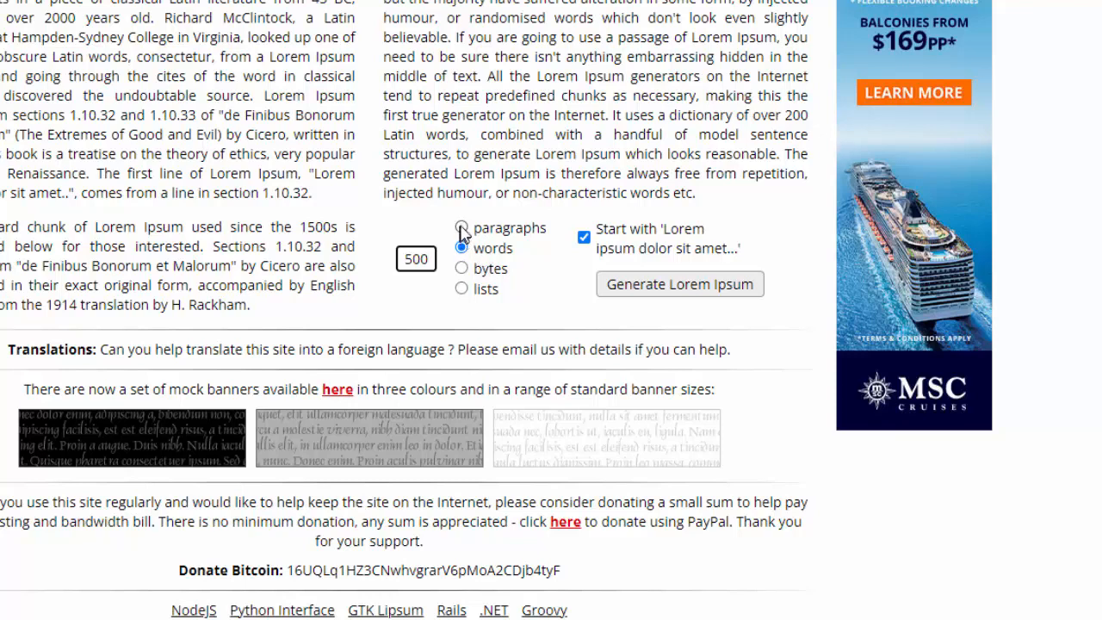
click(687, 289)
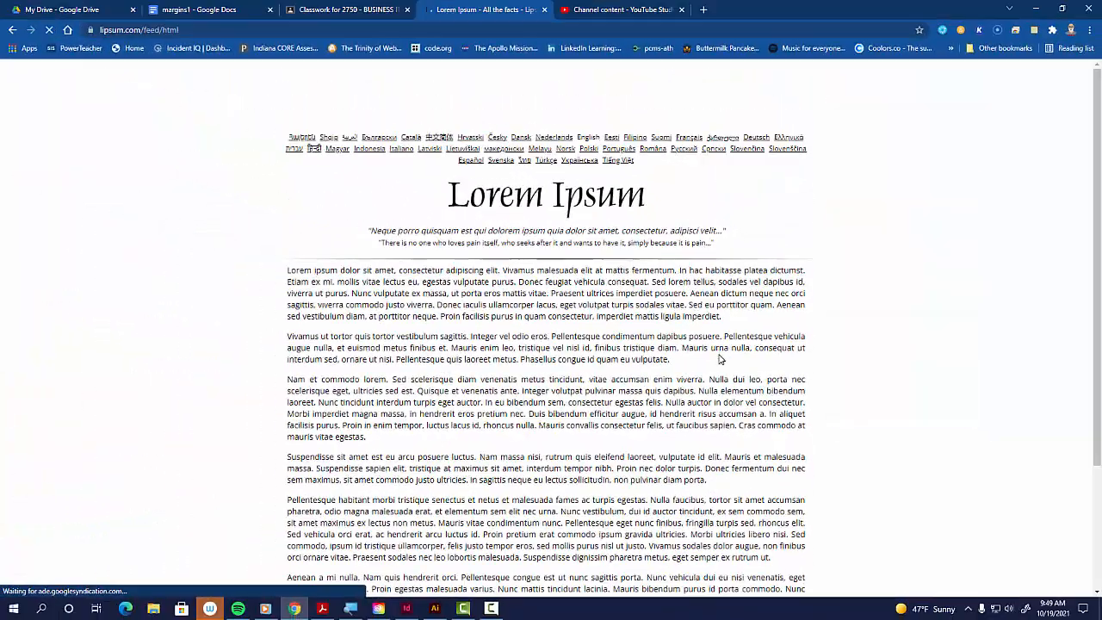
- Copy all the generated filler paragraphs and paste them into the margins1 document
scroll(720, 358, down, 3)
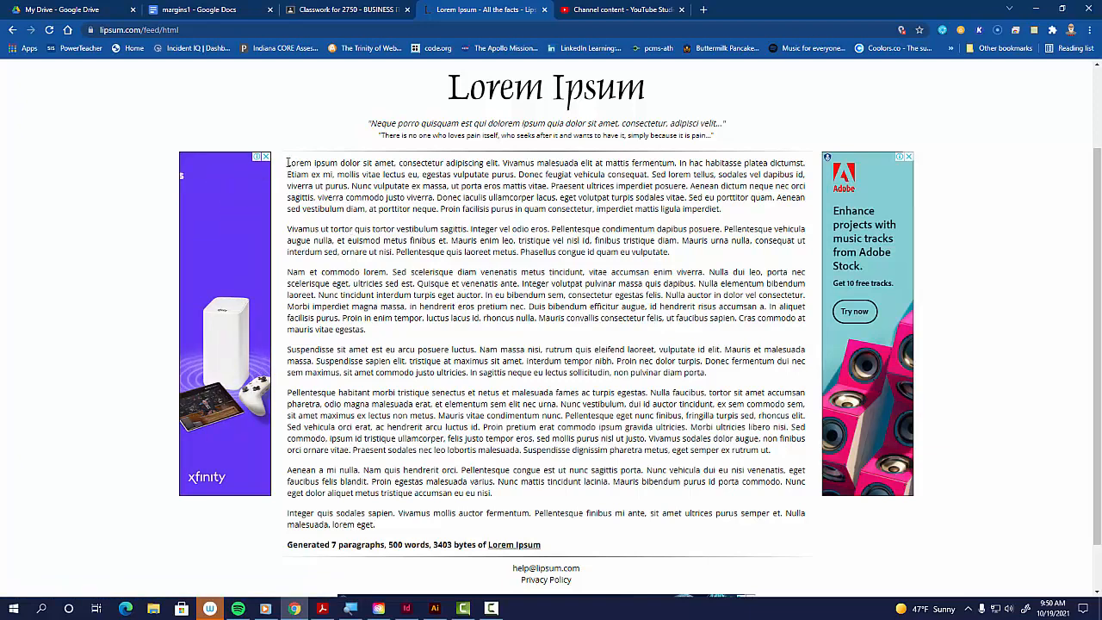
drag(288, 163, 386, 532)
key(ctrl+c)
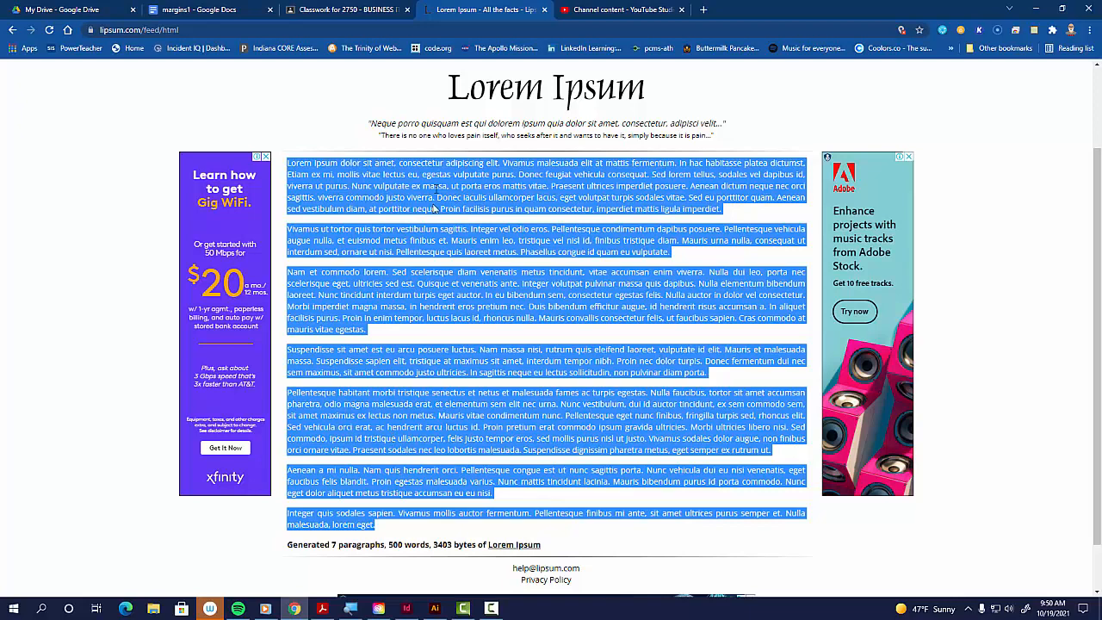
click(217, 11)
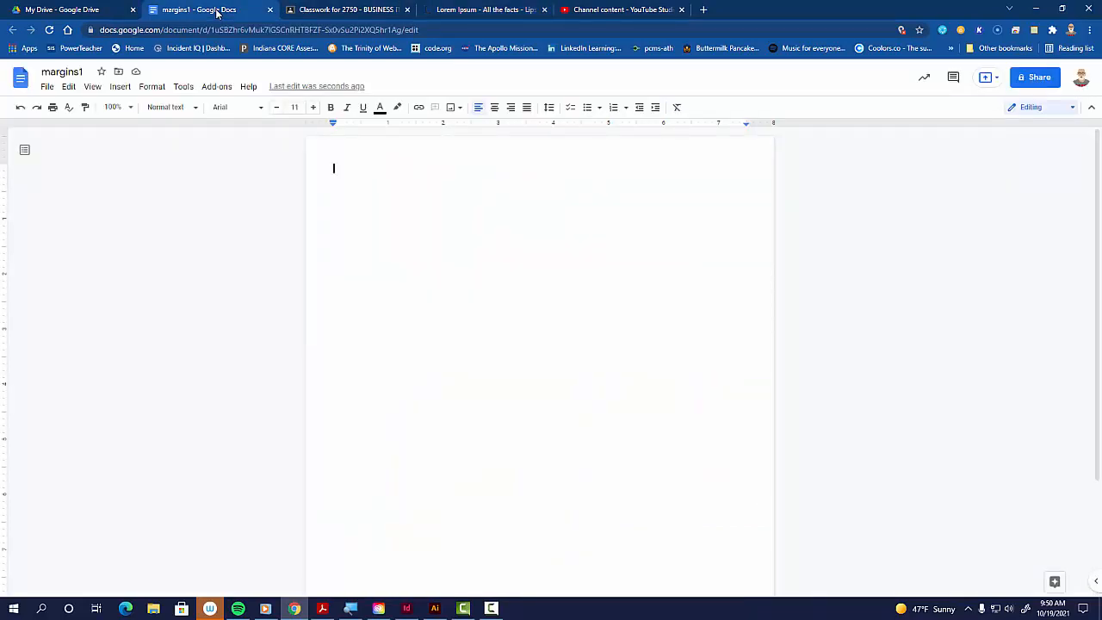
key(ctrl+v)
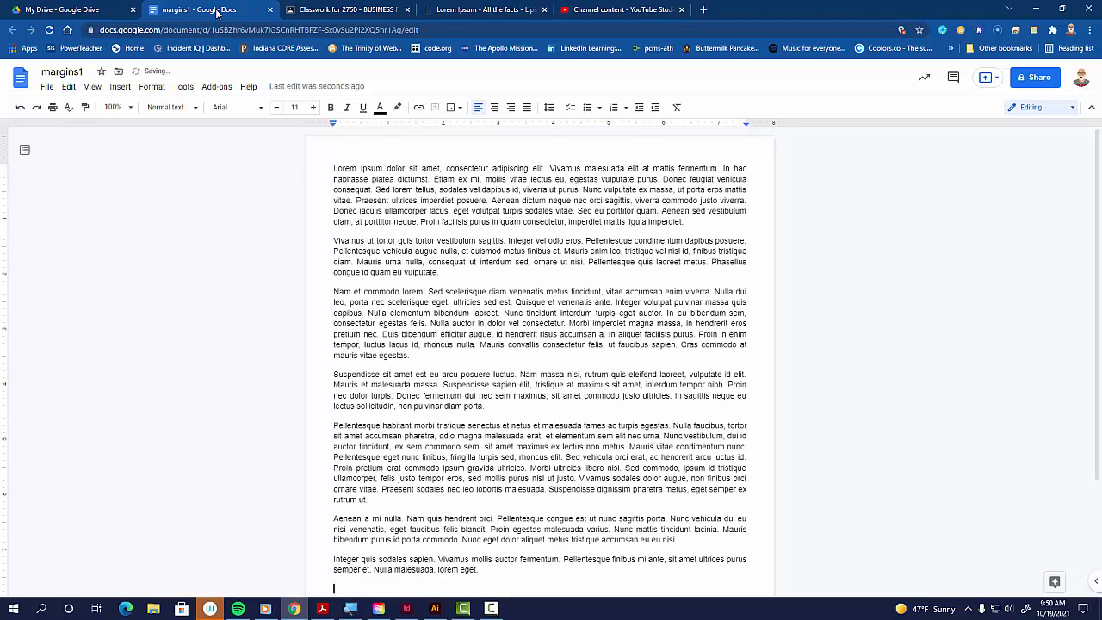
- Switch to 01_Fill-Margins-Orient.pdf in Adobe Acrobat and review the Page 1 instructions for filling the page with random text
click(371, 19)
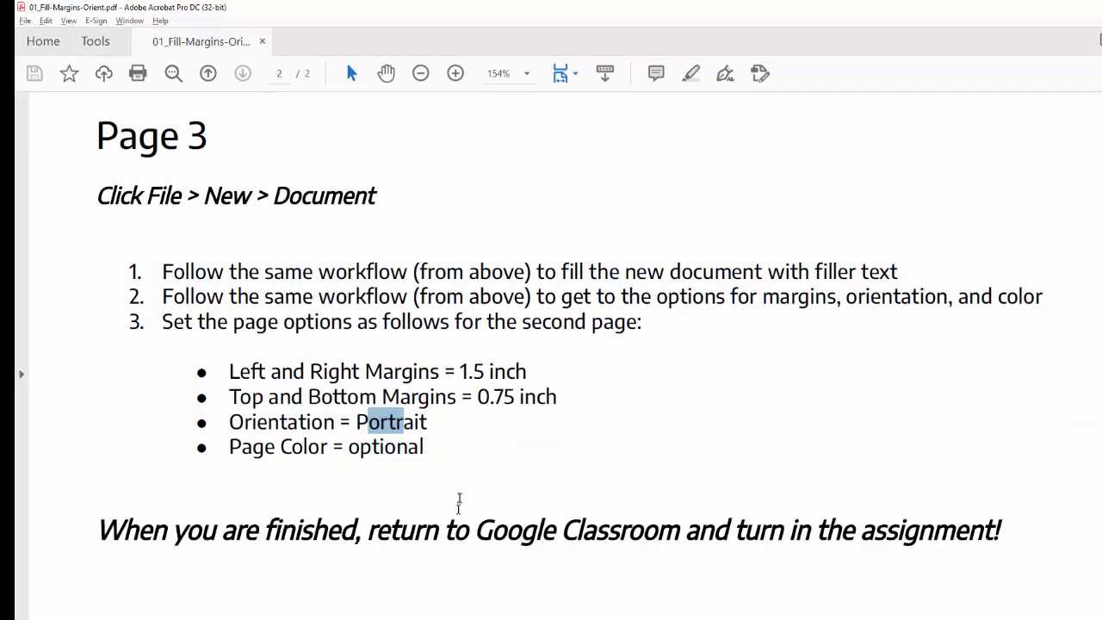
scroll(459, 504, up, 10)
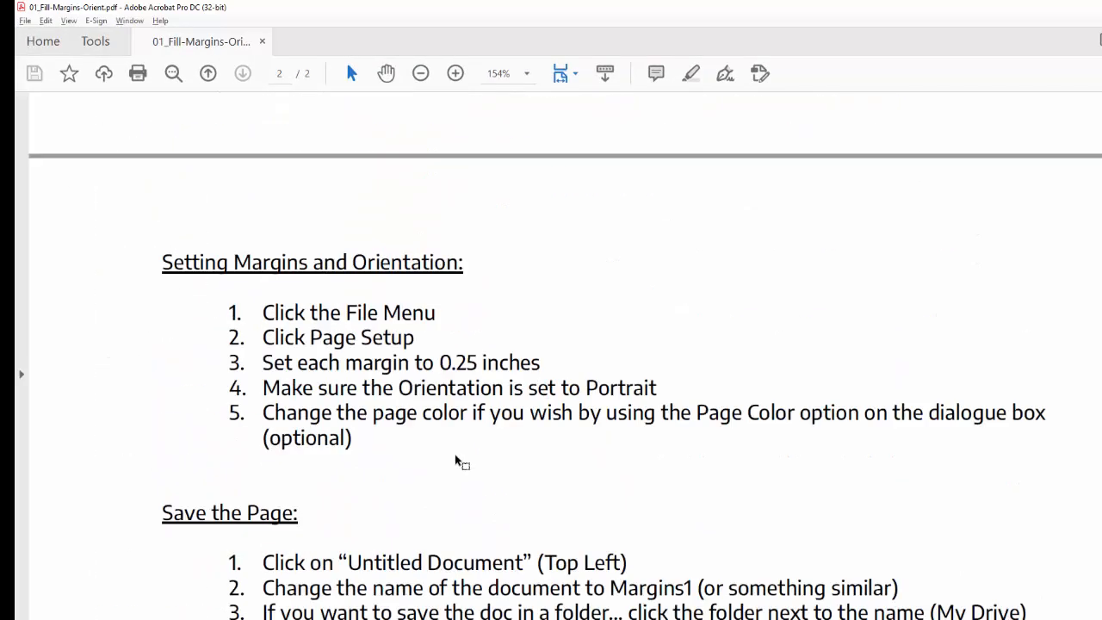
scroll(456, 461, up, 8)
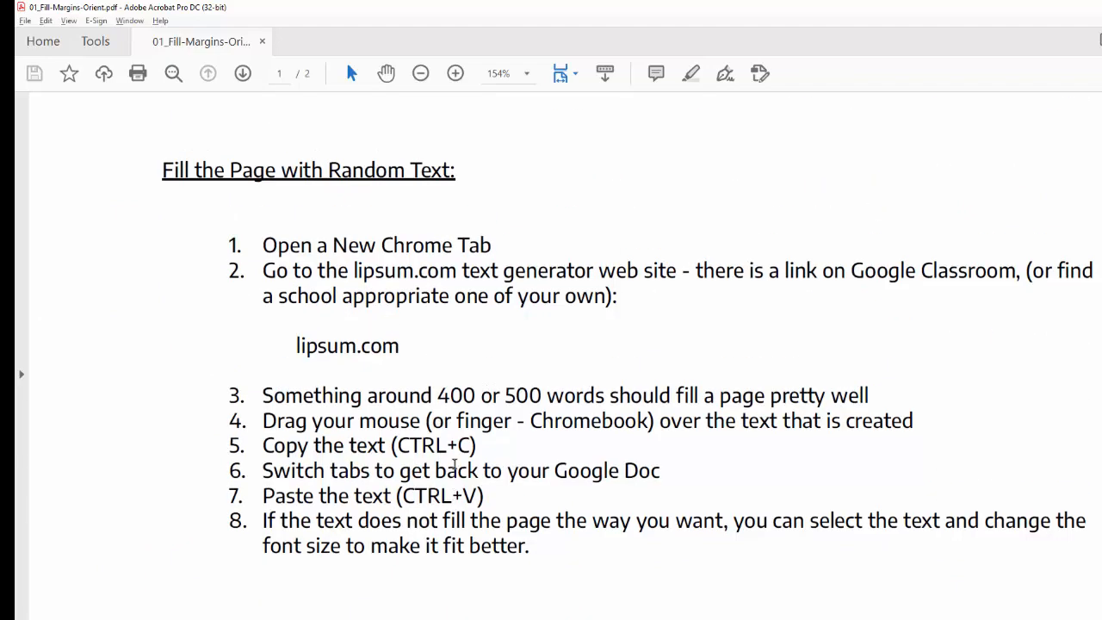
scroll(453, 465, up, 4)
drag(94, 291, 205, 296)
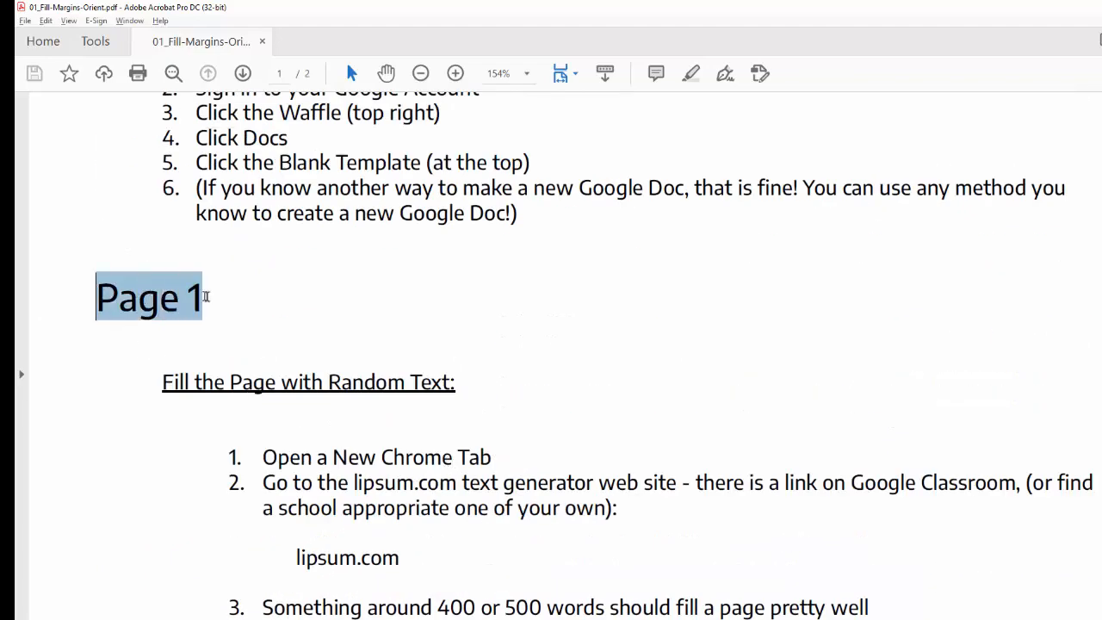
scroll(254, 349, down, 1)
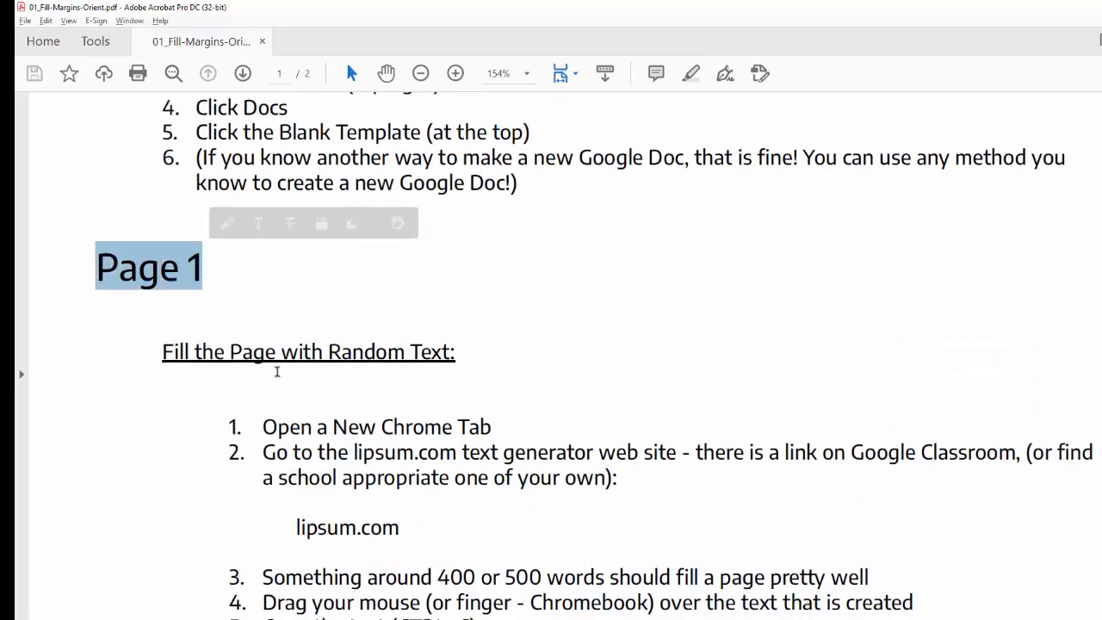
drag(231, 352, 429, 360)
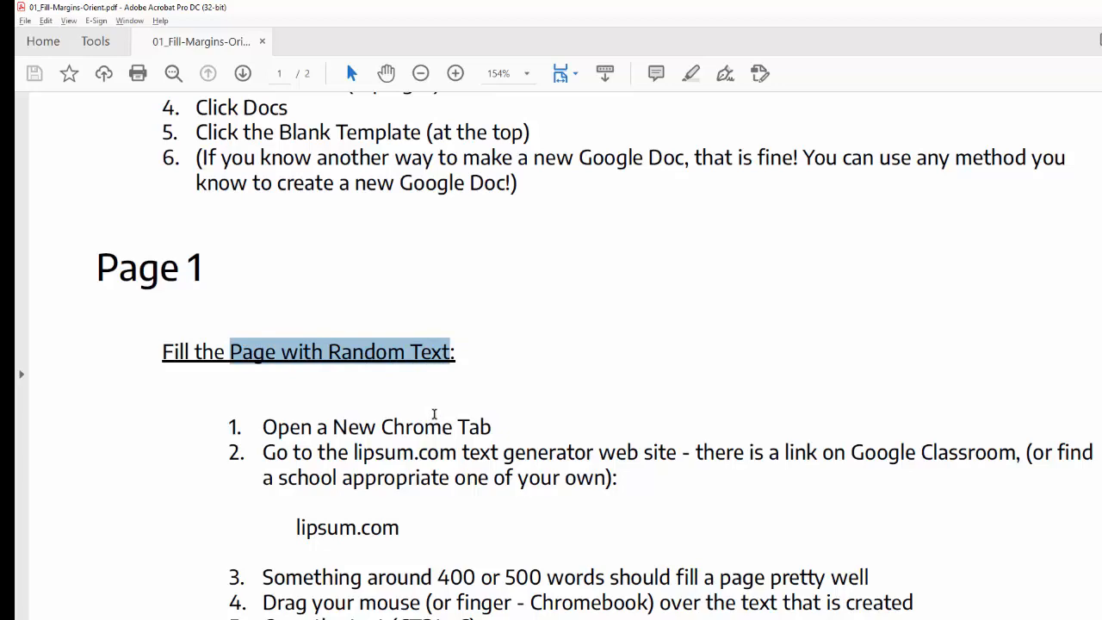
scroll(434, 414, down, 6)
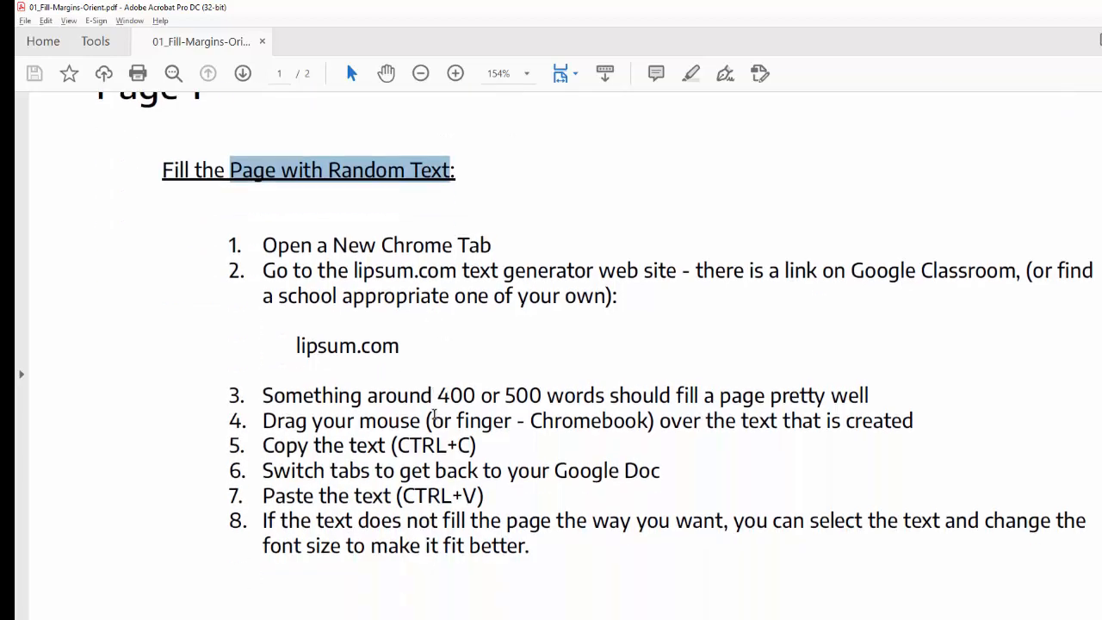
- Read the Setting Margins and Orientation instructions, checking the required page setup, margin size, orientation and page color
scroll(434, 414, down, 9)
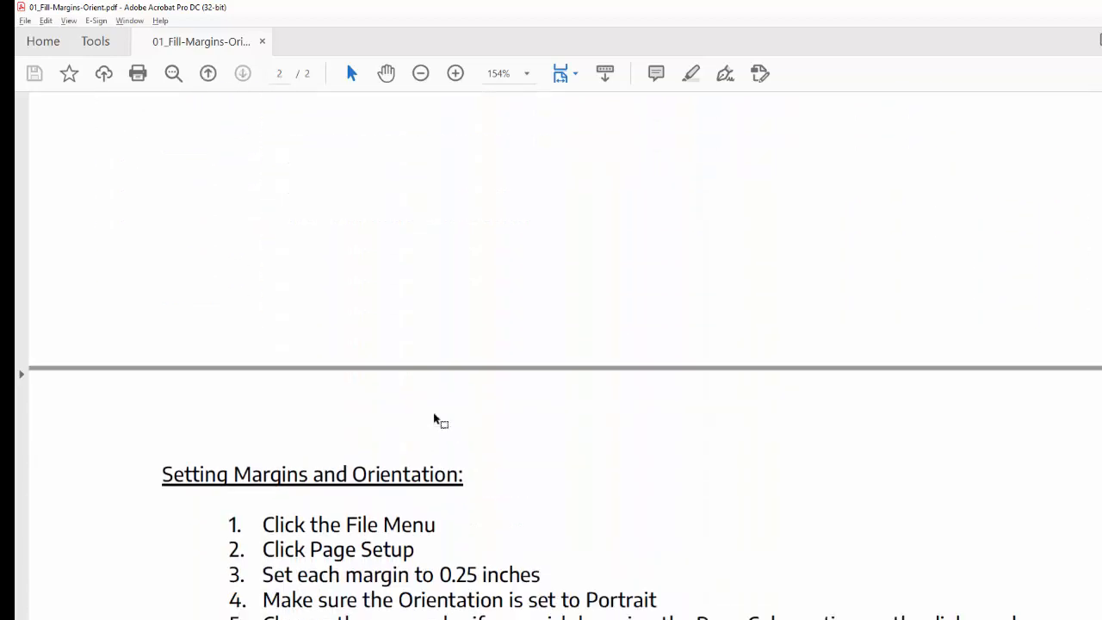
scroll(434, 414, down, 2)
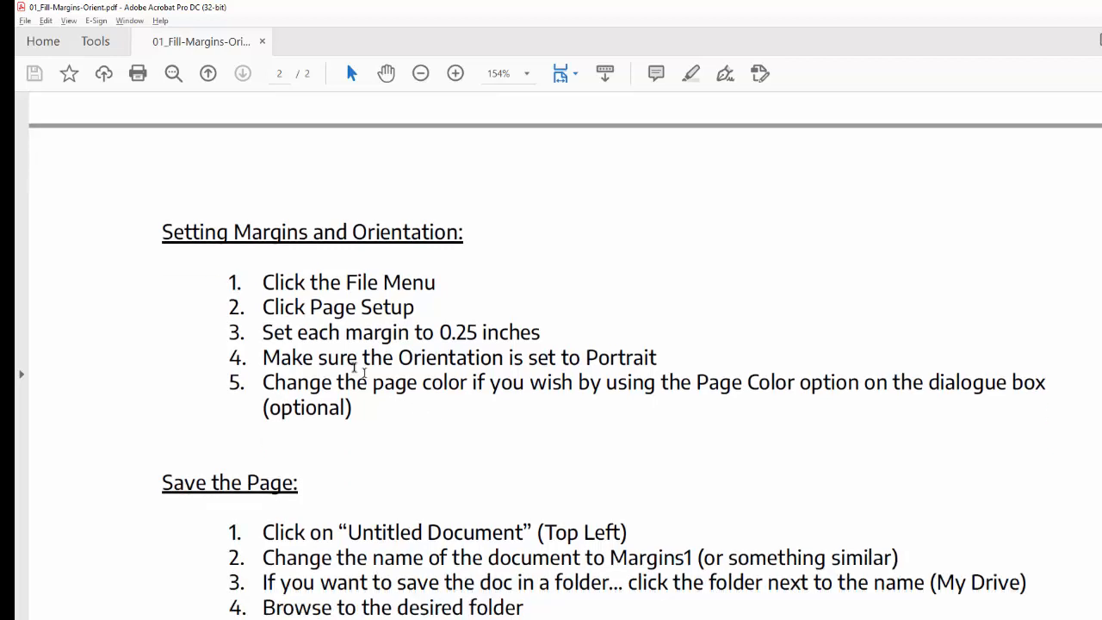
drag(233, 232, 458, 234)
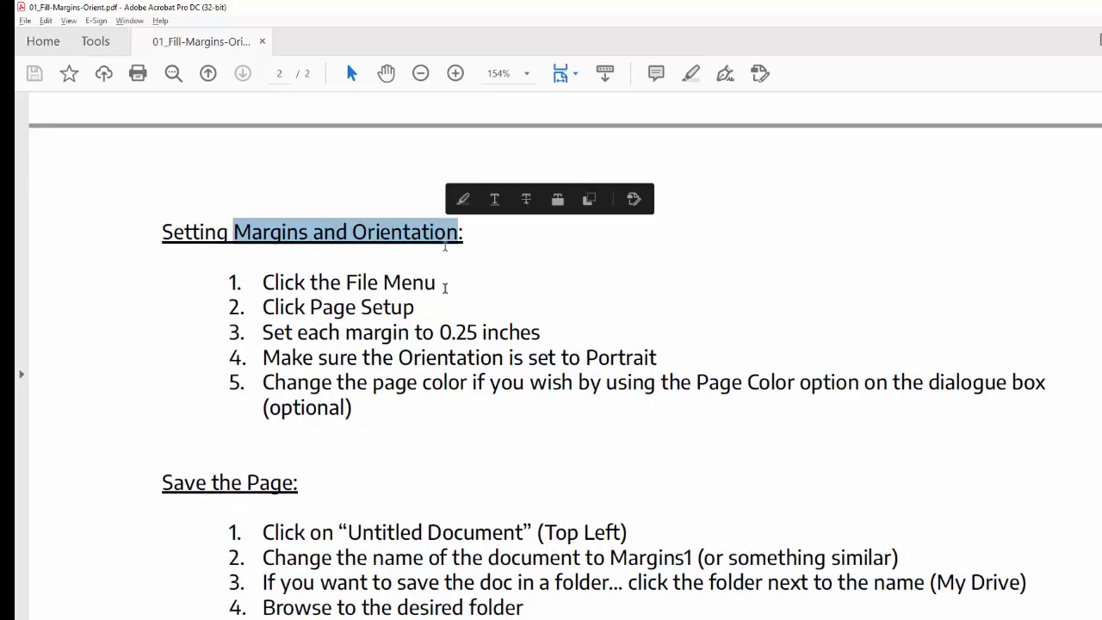
drag(346, 287, 373, 313)
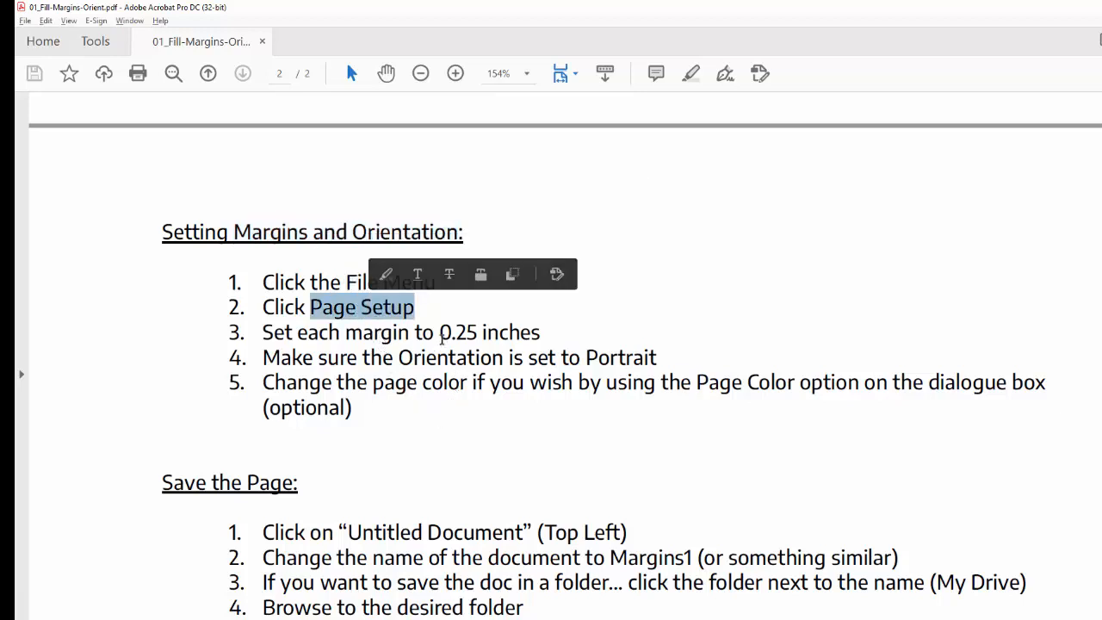
drag(438, 334, 479, 333)
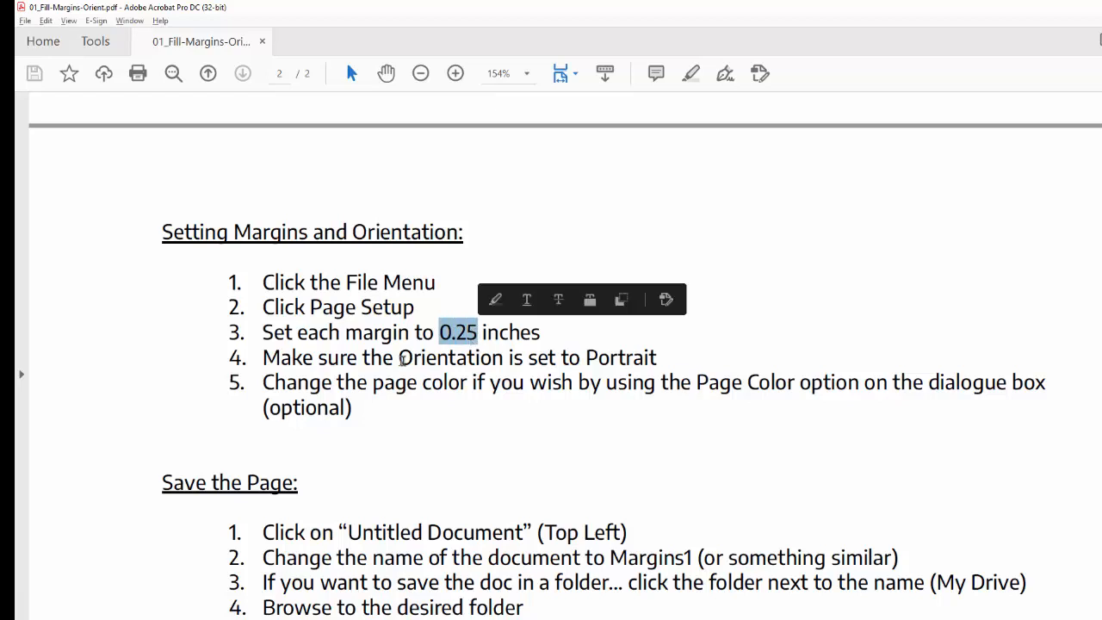
drag(413, 360, 479, 360)
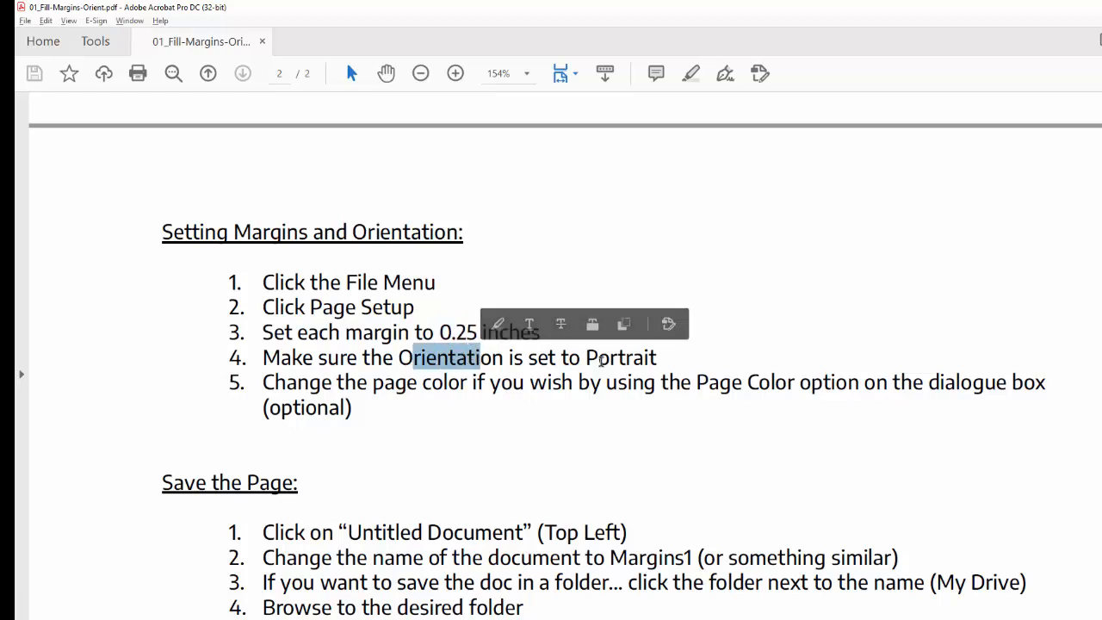
drag(599, 360, 644, 360)
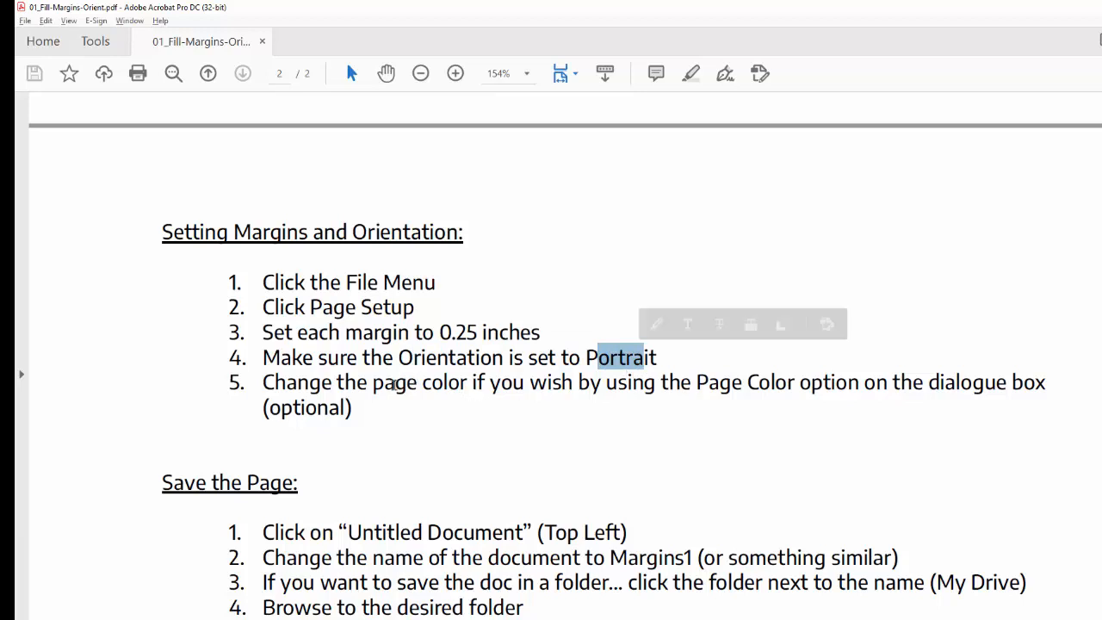
drag(373, 382, 574, 384)
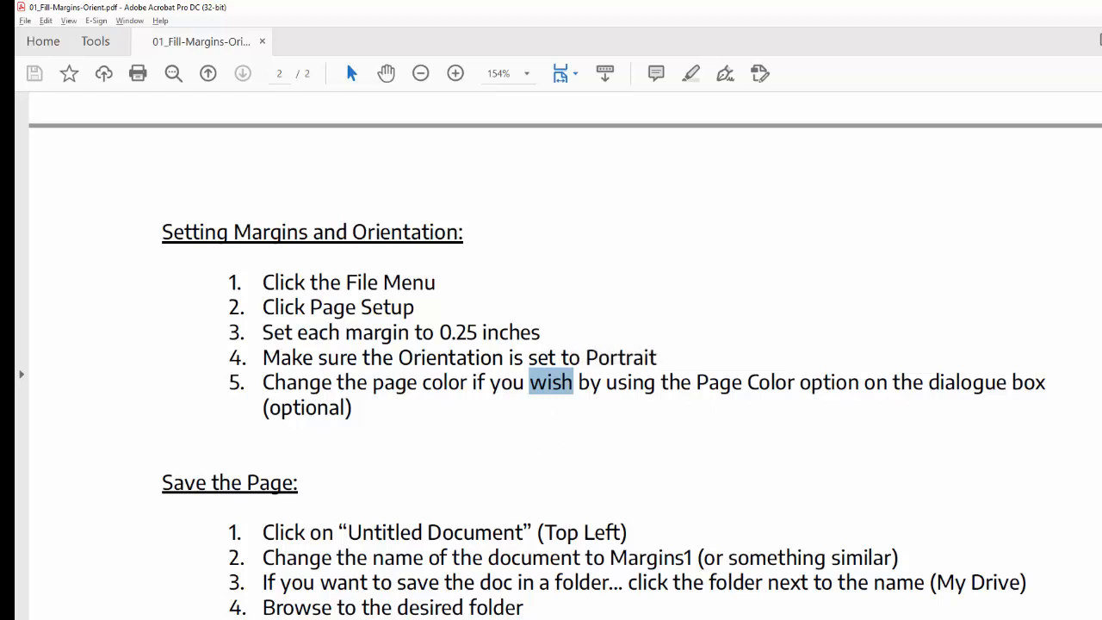
- Return to the margins1 document in Google Docs and choose a light gray page color in its page setup
key(alt+Tab)
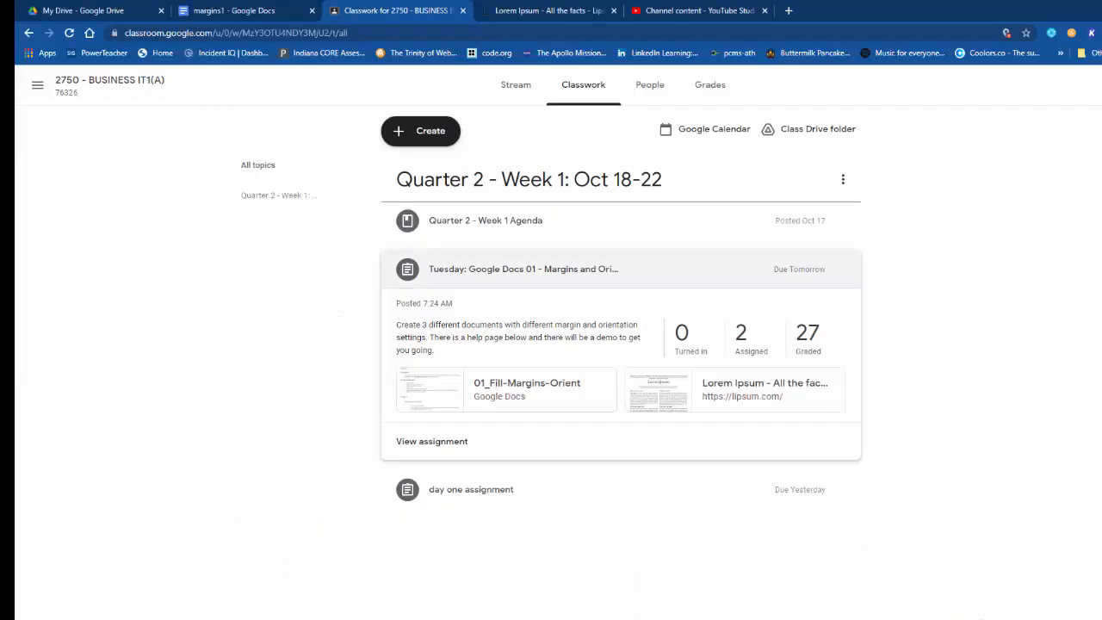
click(237, 12)
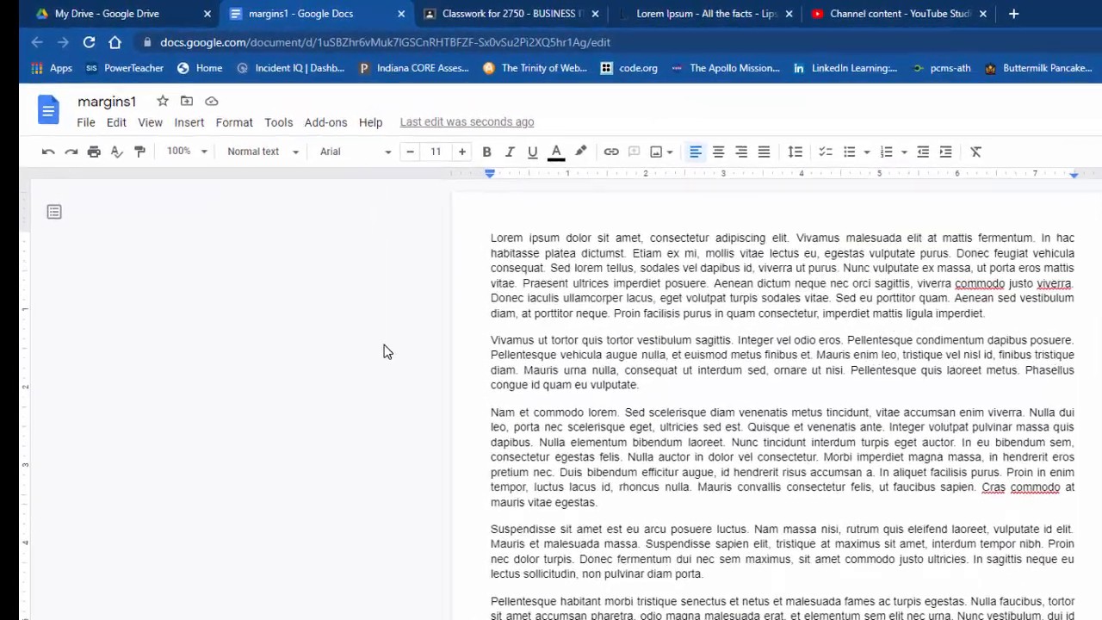
click(87, 125)
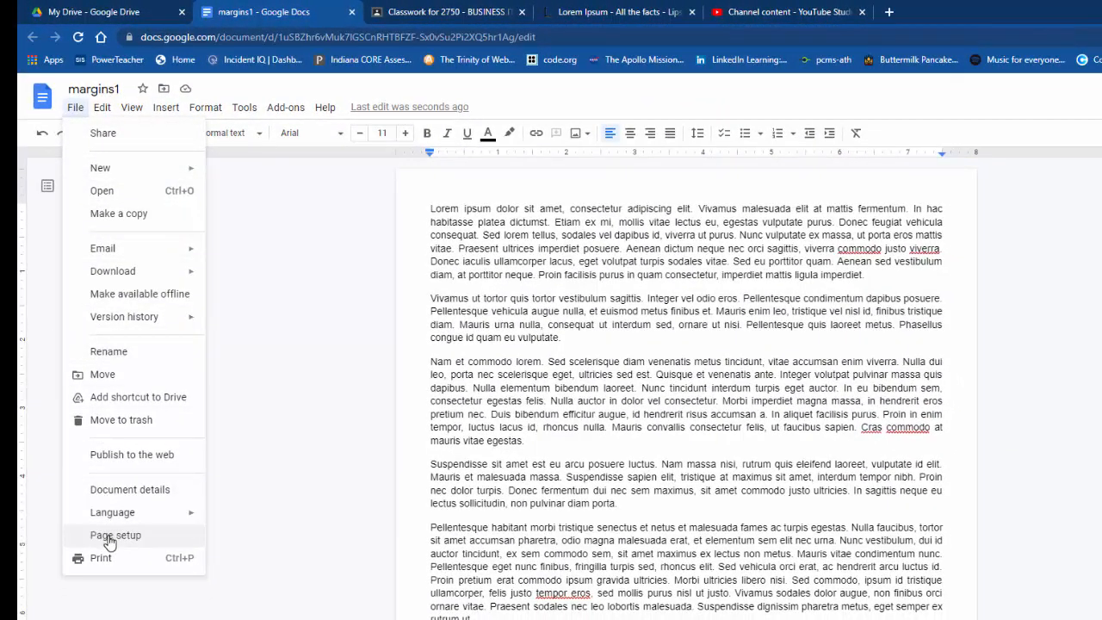
click(108, 537)
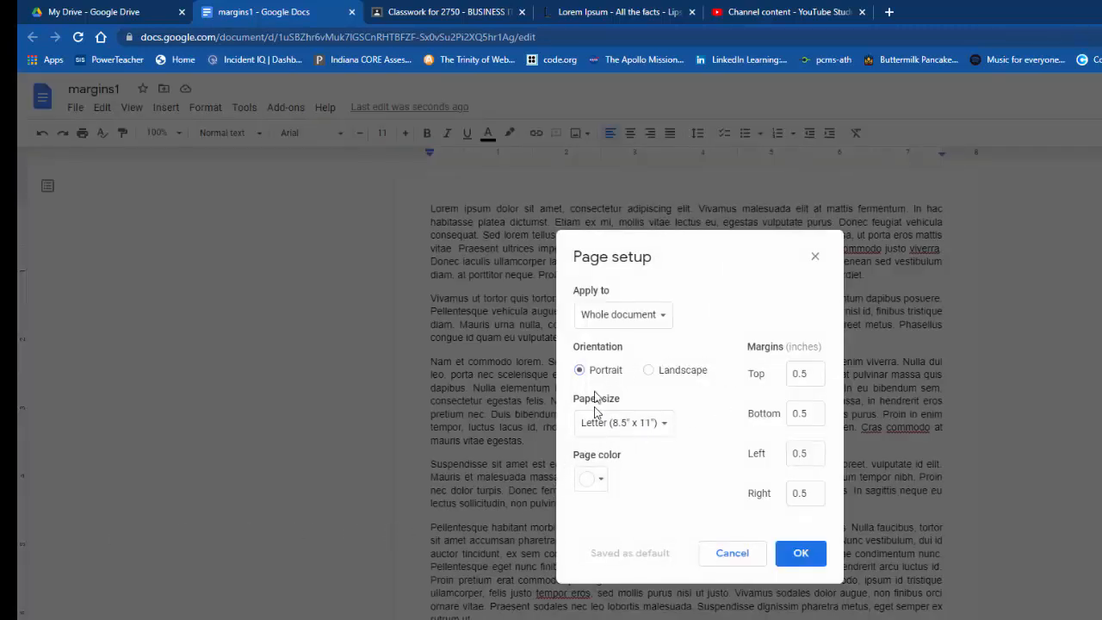
click(598, 482)
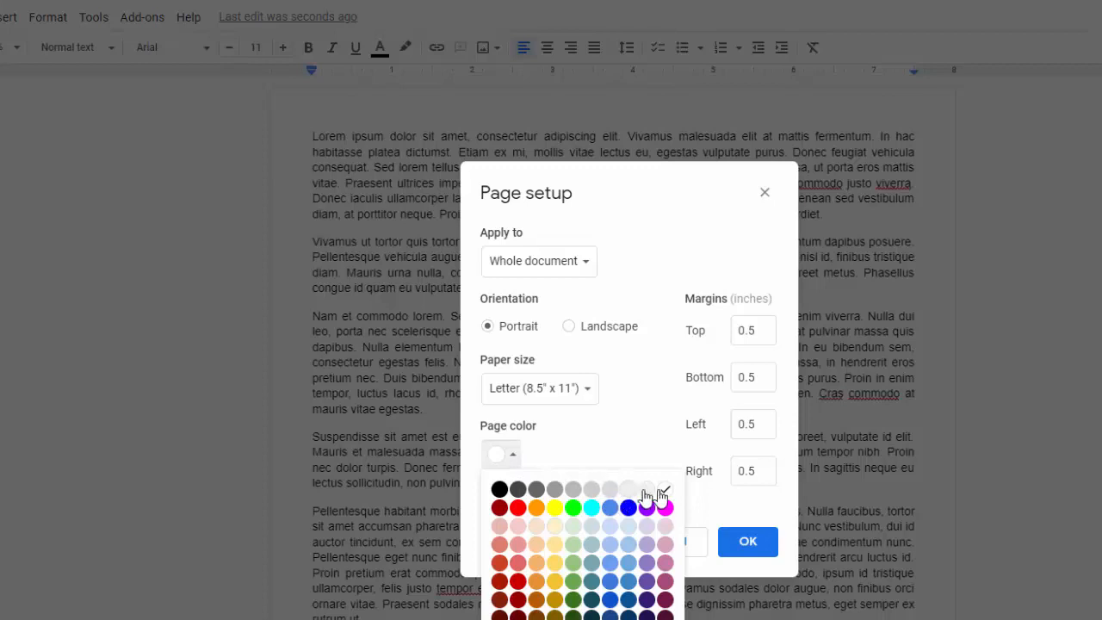
click(614, 488)
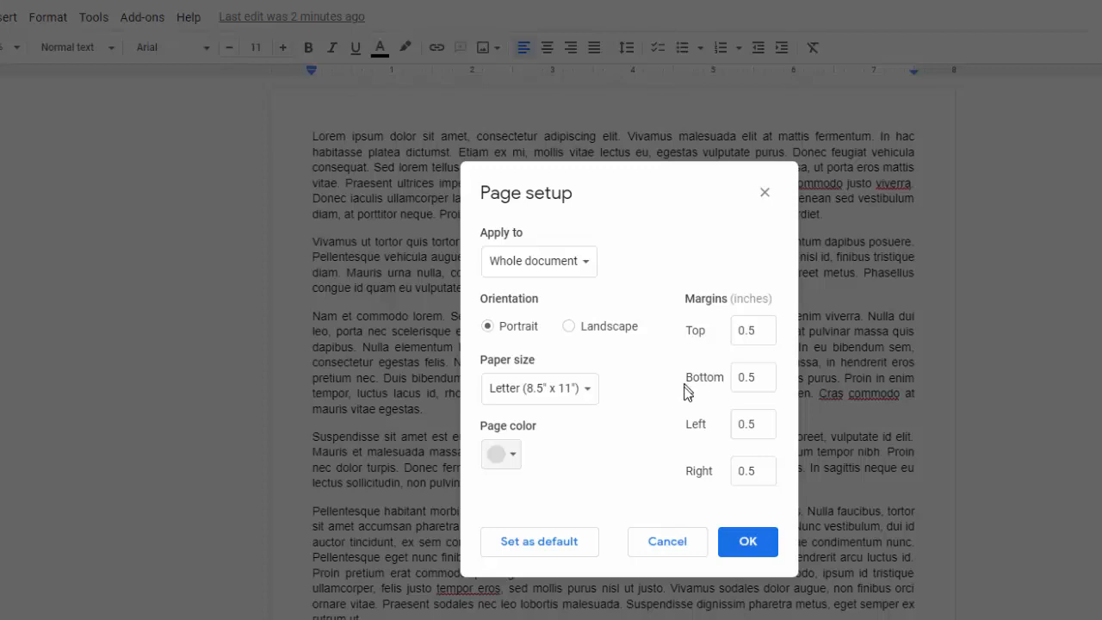
- Set the top, bottom, left and right margins to 0.25 inches, apply the page setup and check the page
click(759, 334)
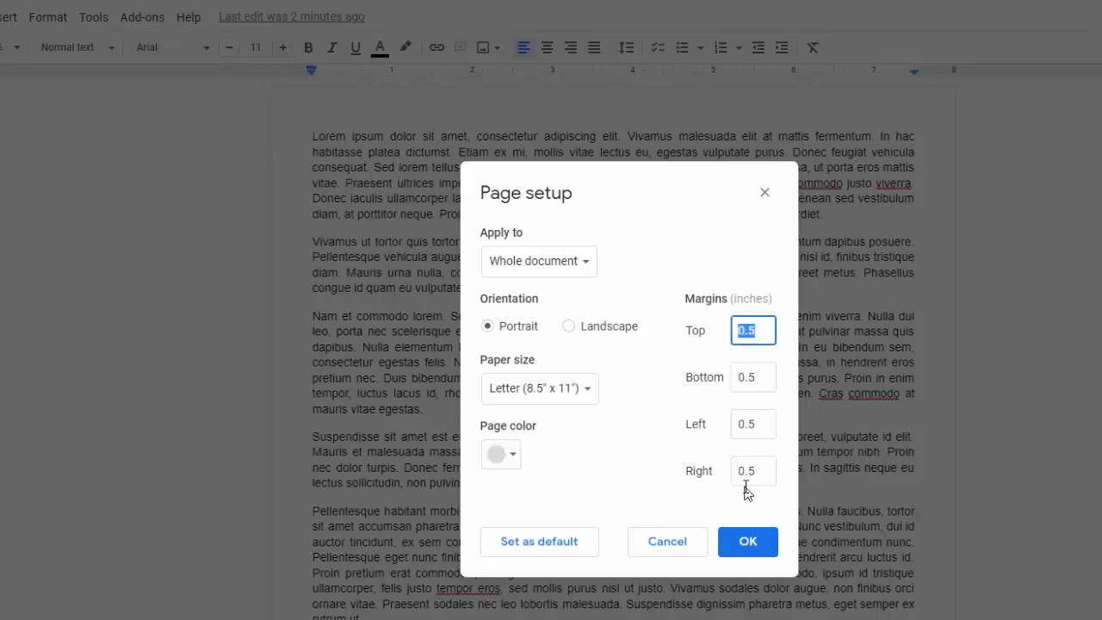
text(.25)
key(Tab)
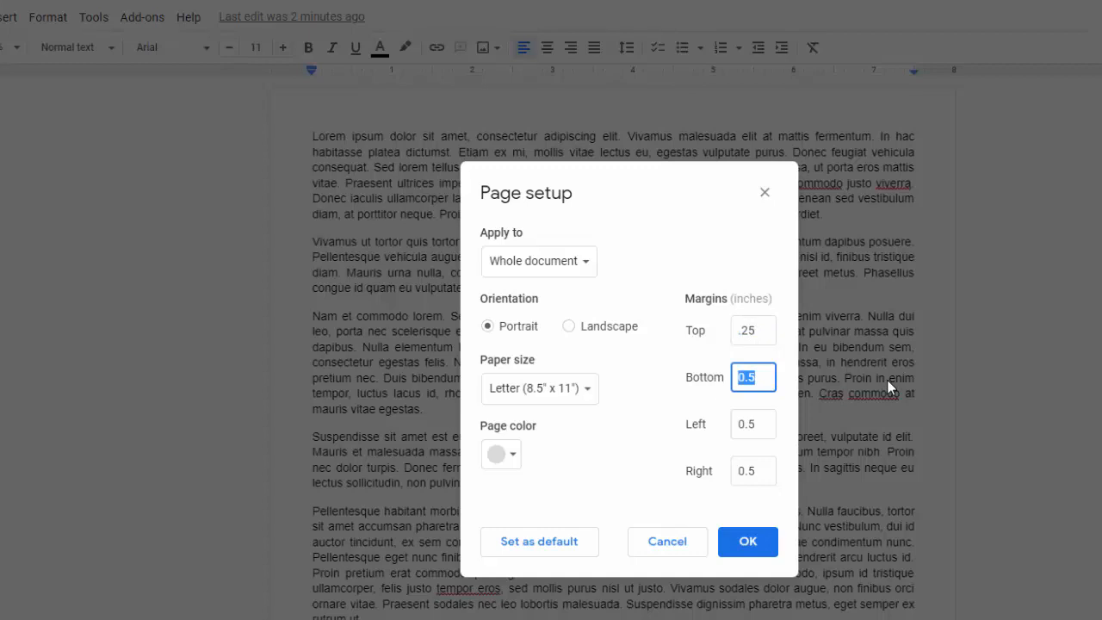
text(.25)
key(Tab)
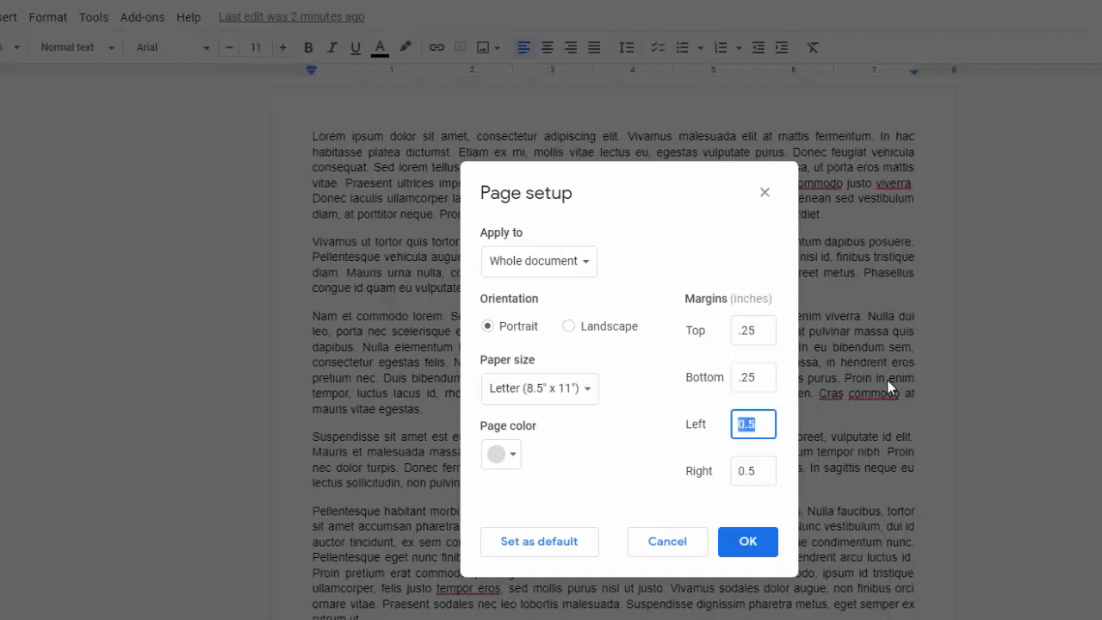
text(.25)
key(Tab)
text(.)
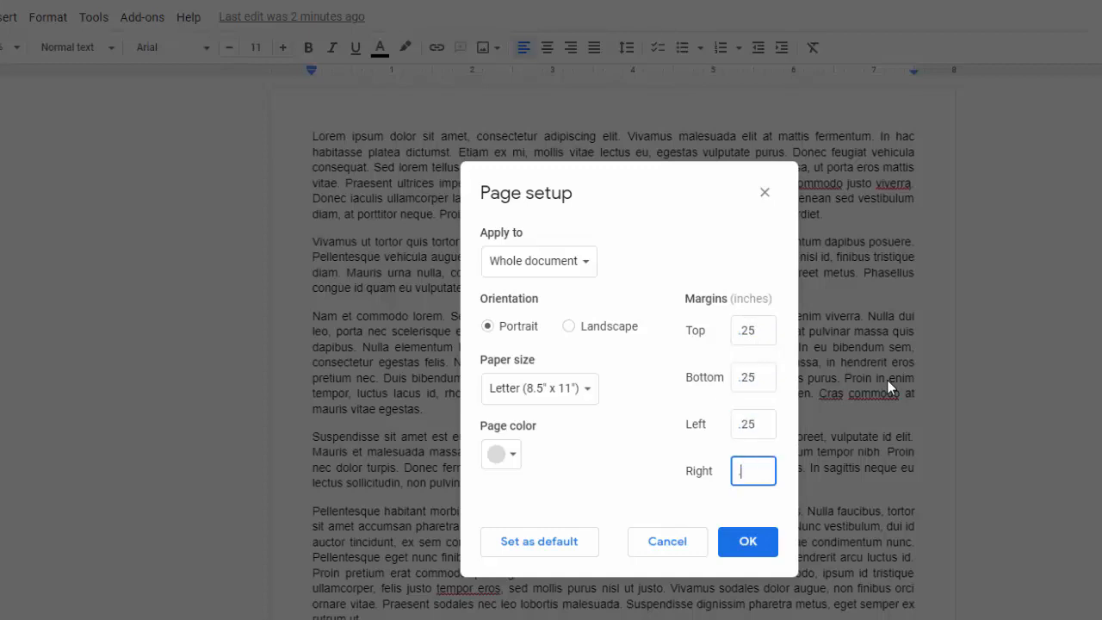
text(25)
click(747, 541)
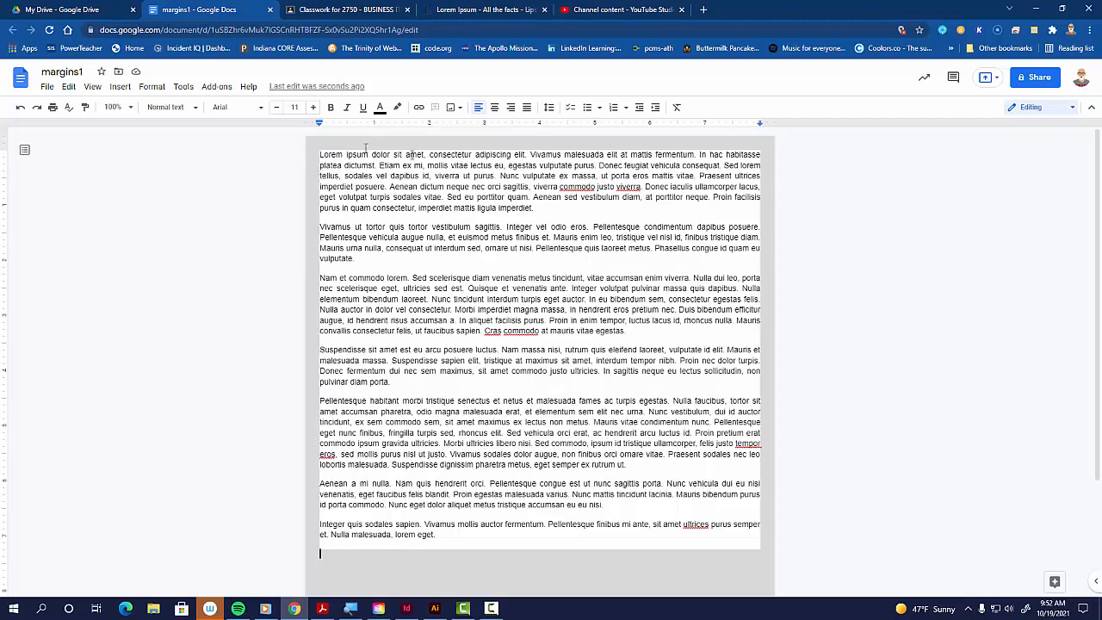
scroll(615, 403, down, 3)
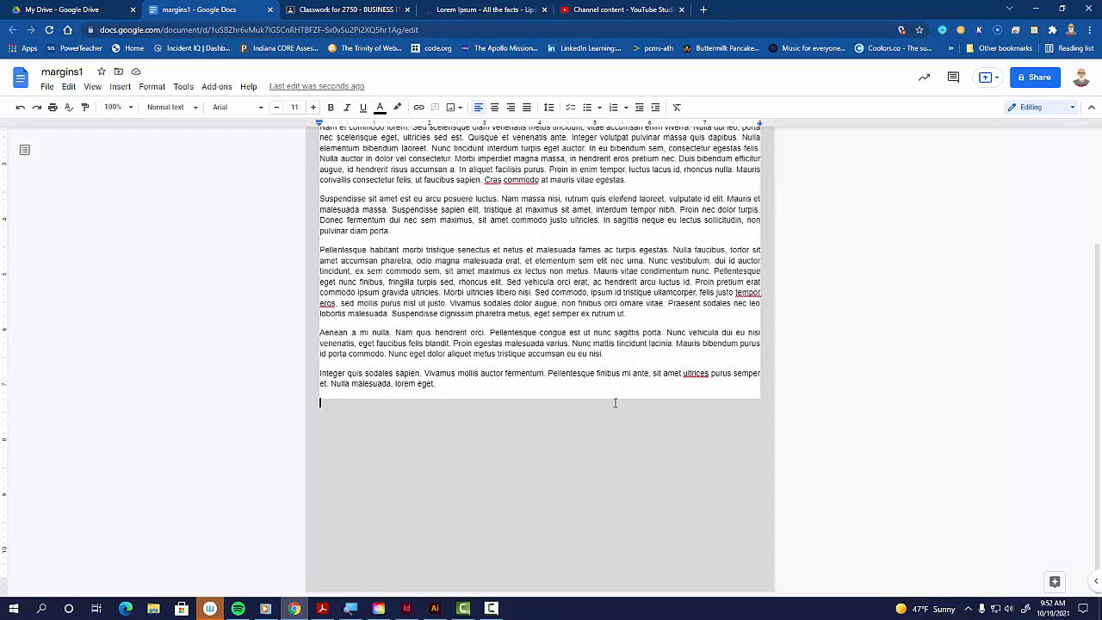
scroll(615, 403, up, 3)
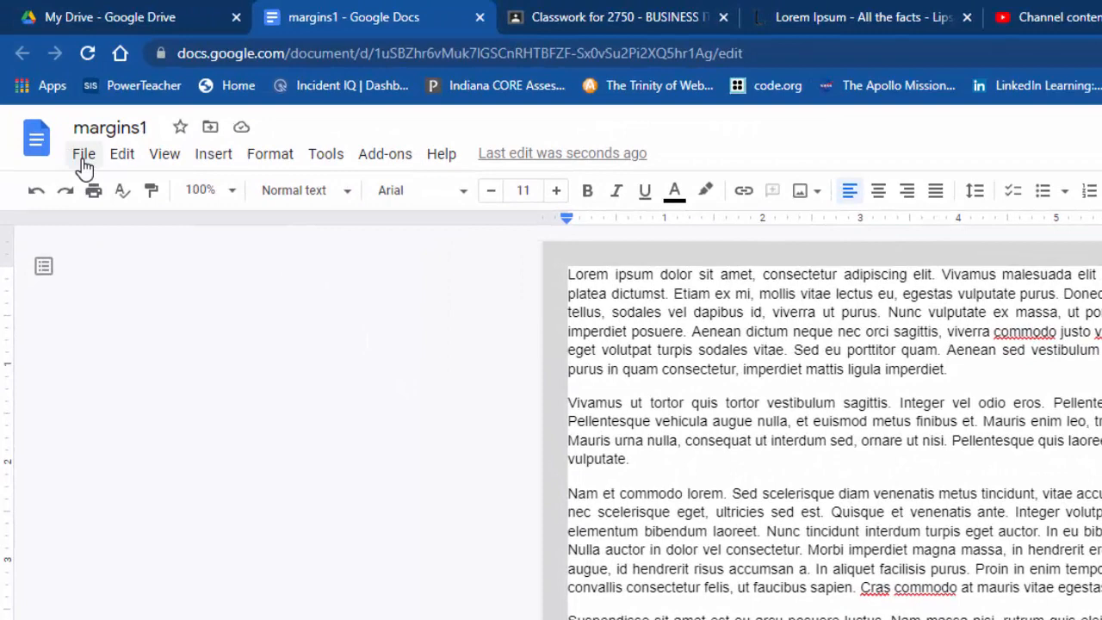
- Create a new blank document and name it margins2
click(83, 164)
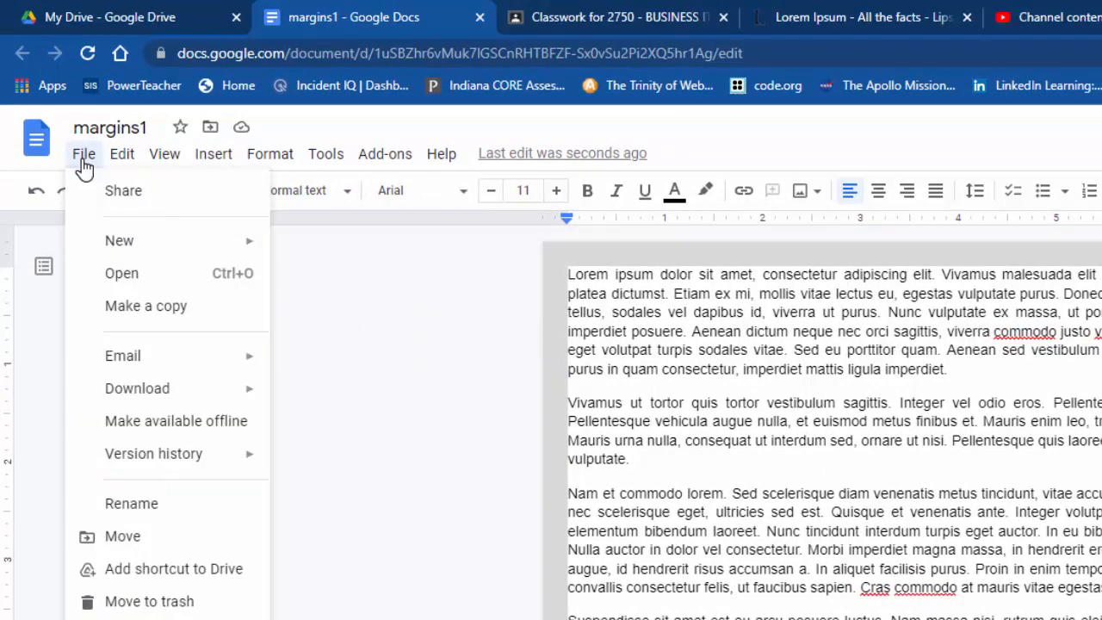
mouse_move(234, 253)
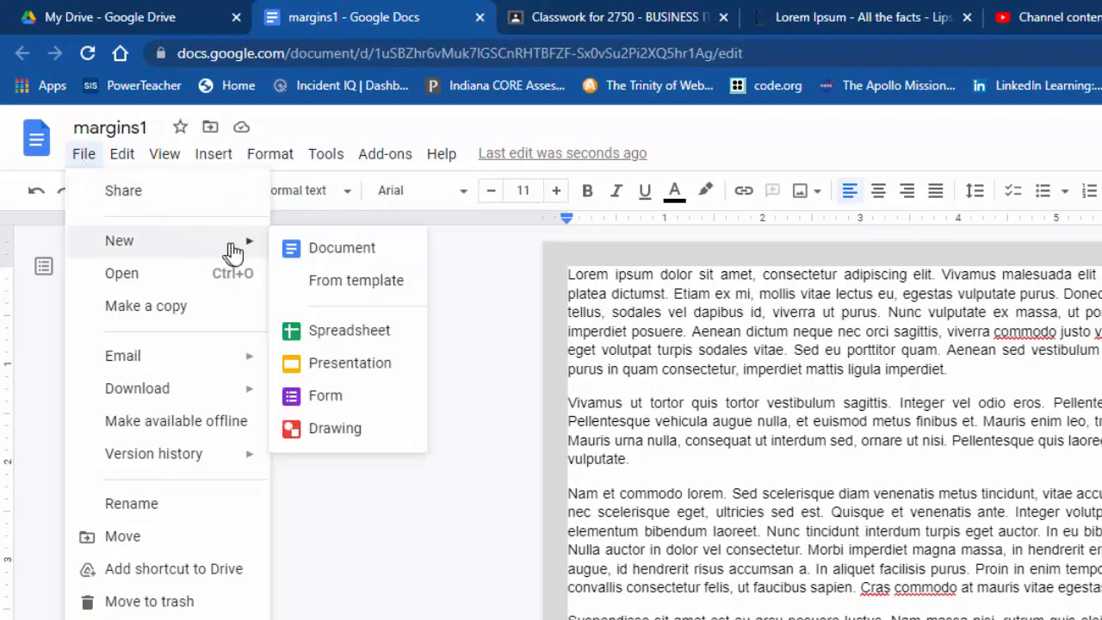
click(385, 259)
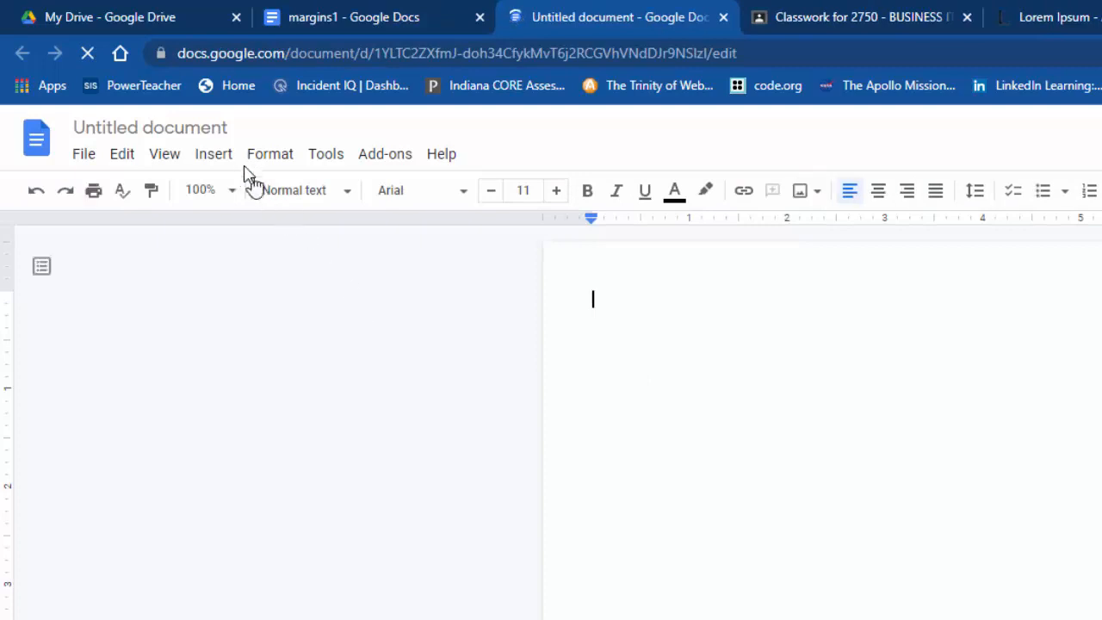
click(221, 127)
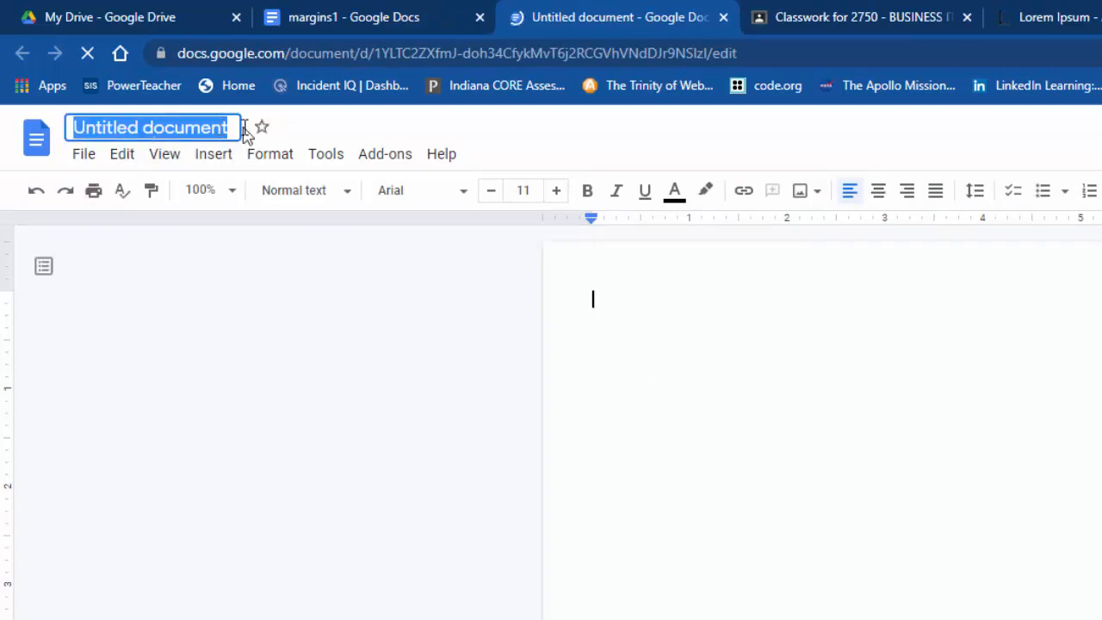
text(margins)
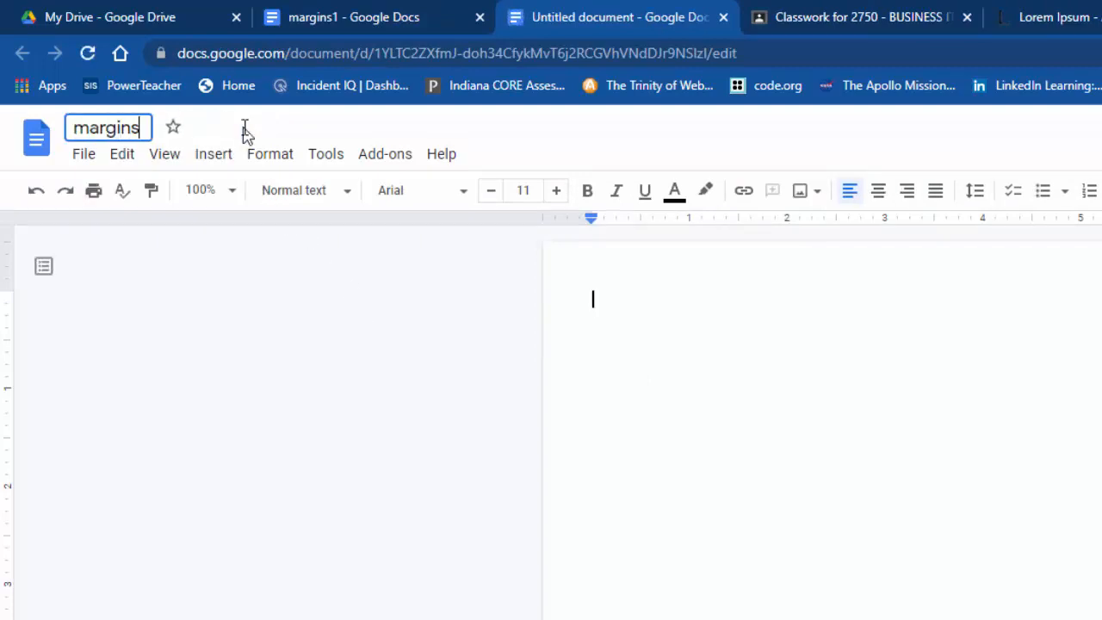
text(2)
key(Return)
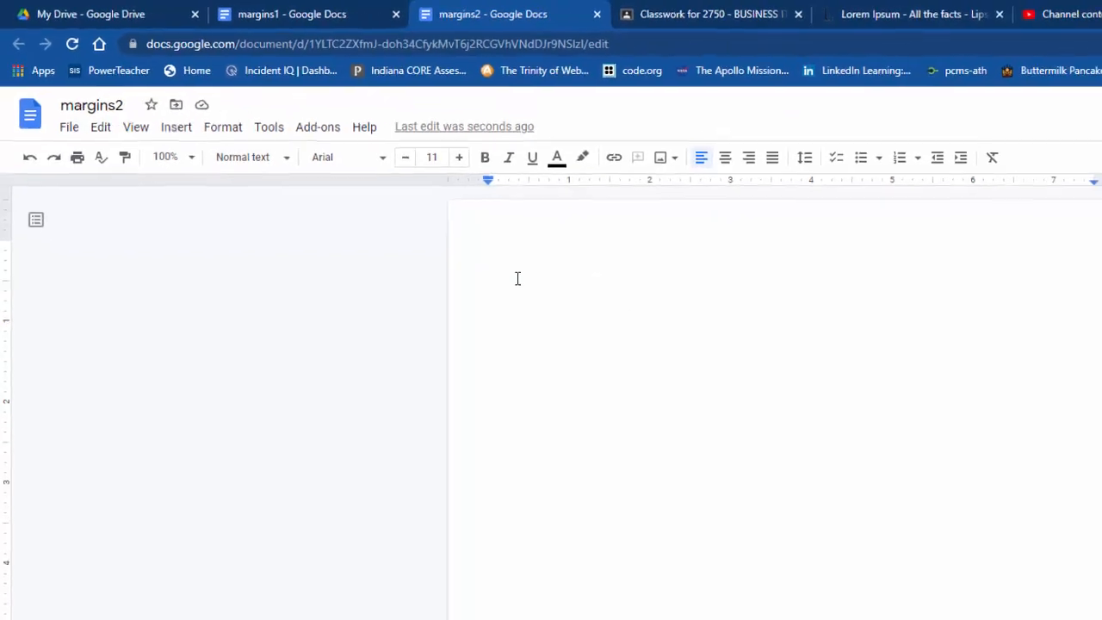
- Paste the copied Lorem Ipsum filler paragraphs into the margins2 document
click(778, 14)
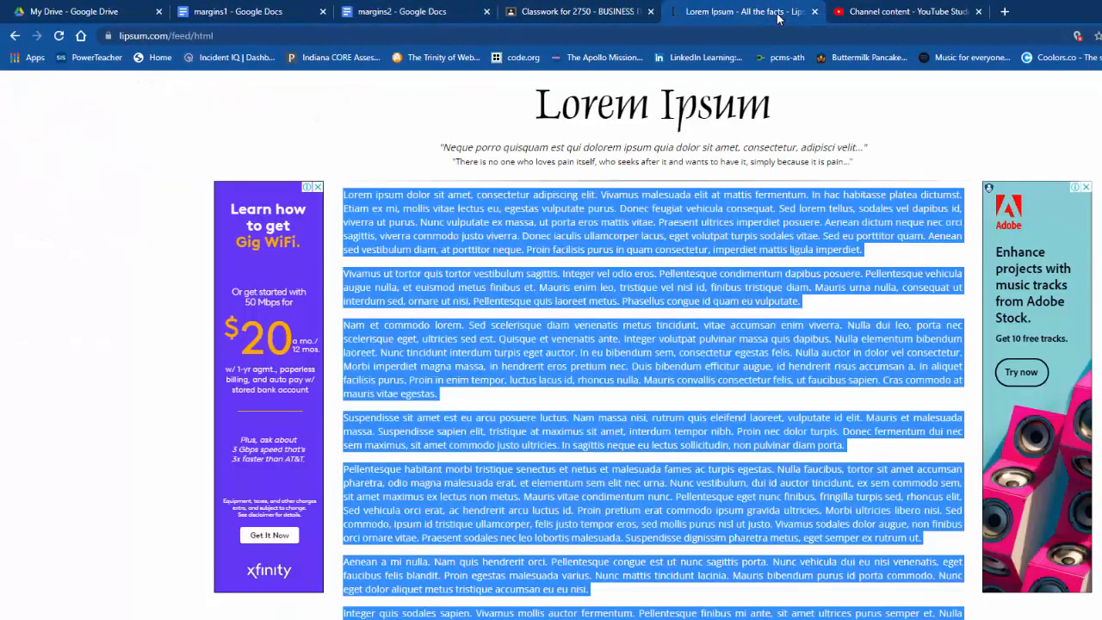
click(398, 12)
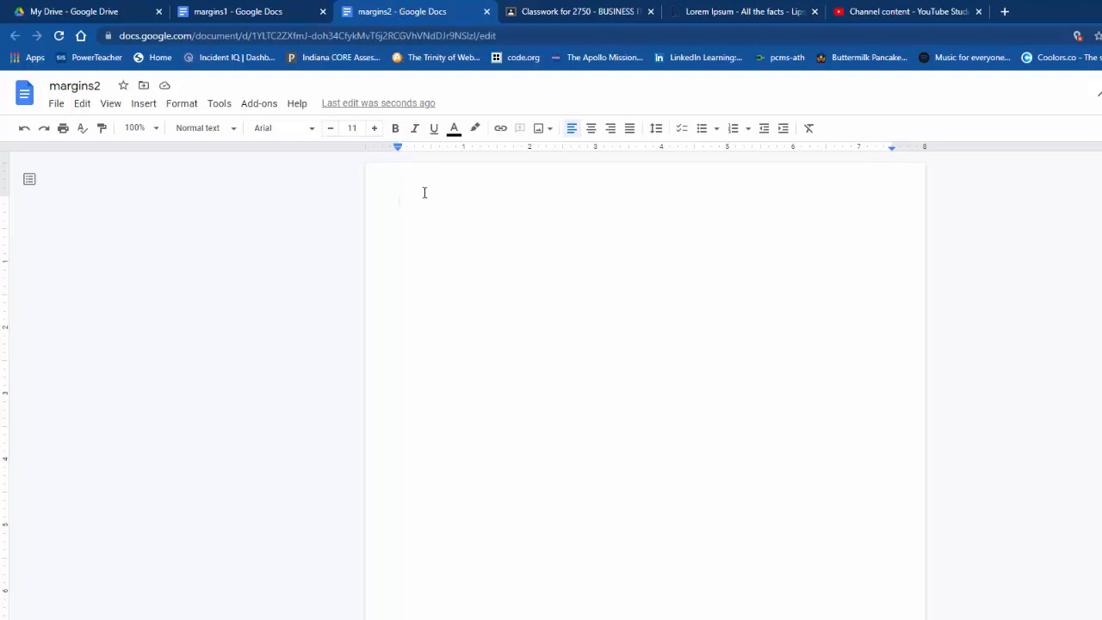
key(ctrl+v)
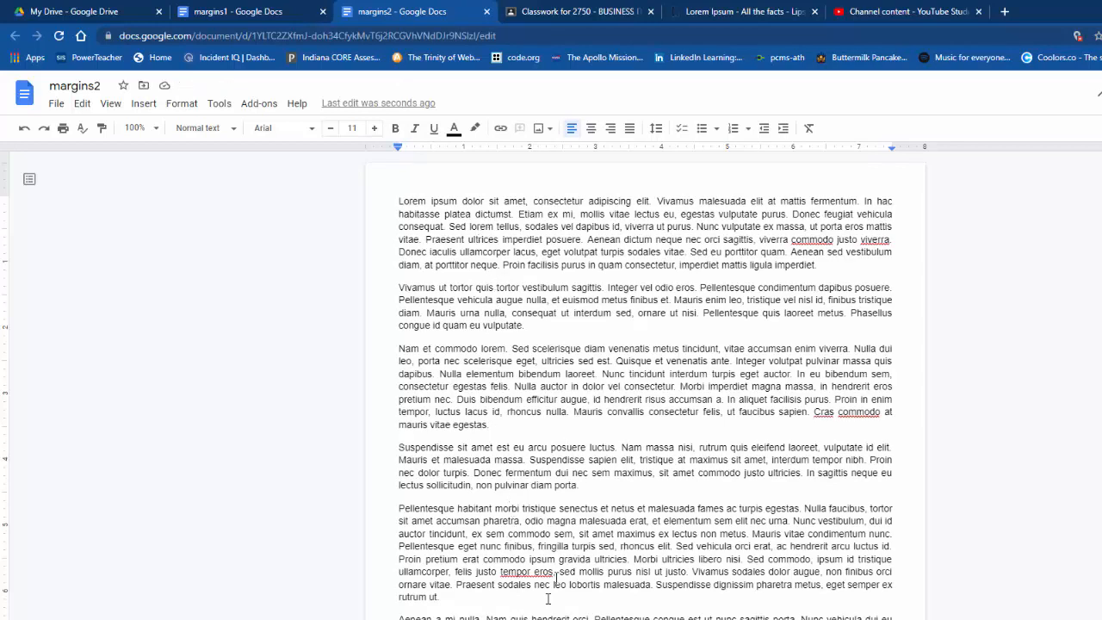
- Switch to 01_Fill-Margins-Orient.pdf in Adobe Acrobat and read the Page 2 requirements for margins, orientation and page color
click(417, 618)
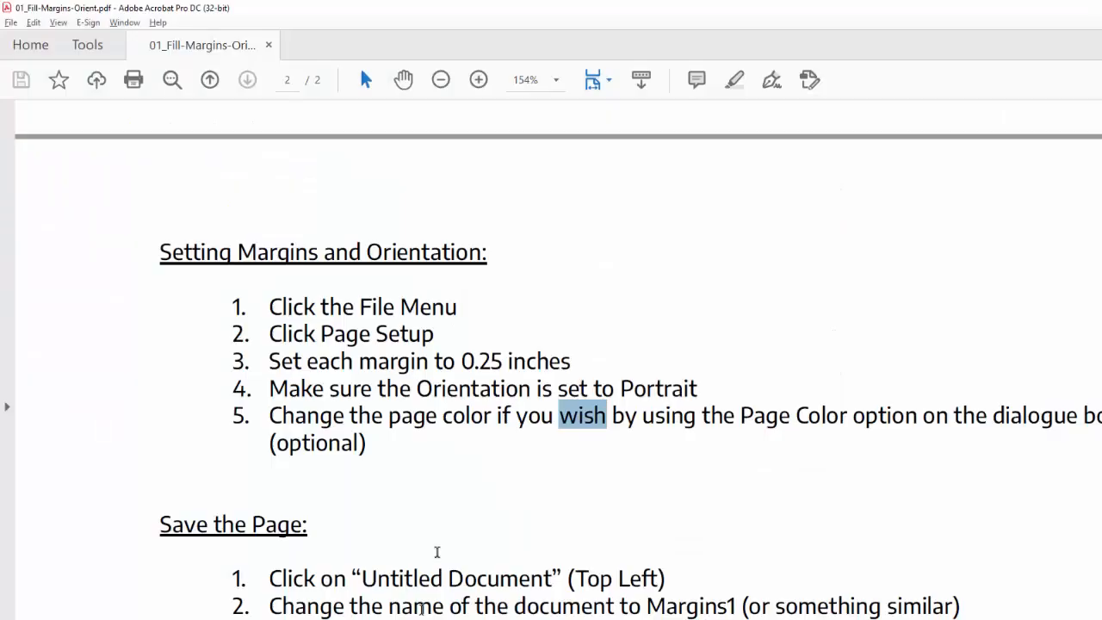
scroll(493, 417, down, 10)
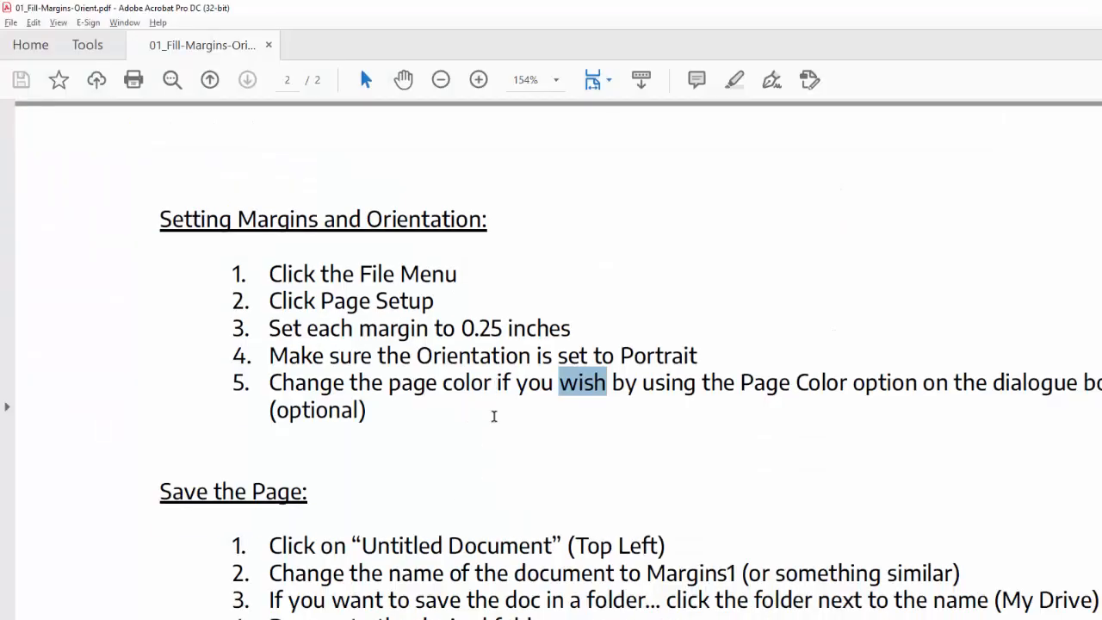
scroll(493, 417, down, 5)
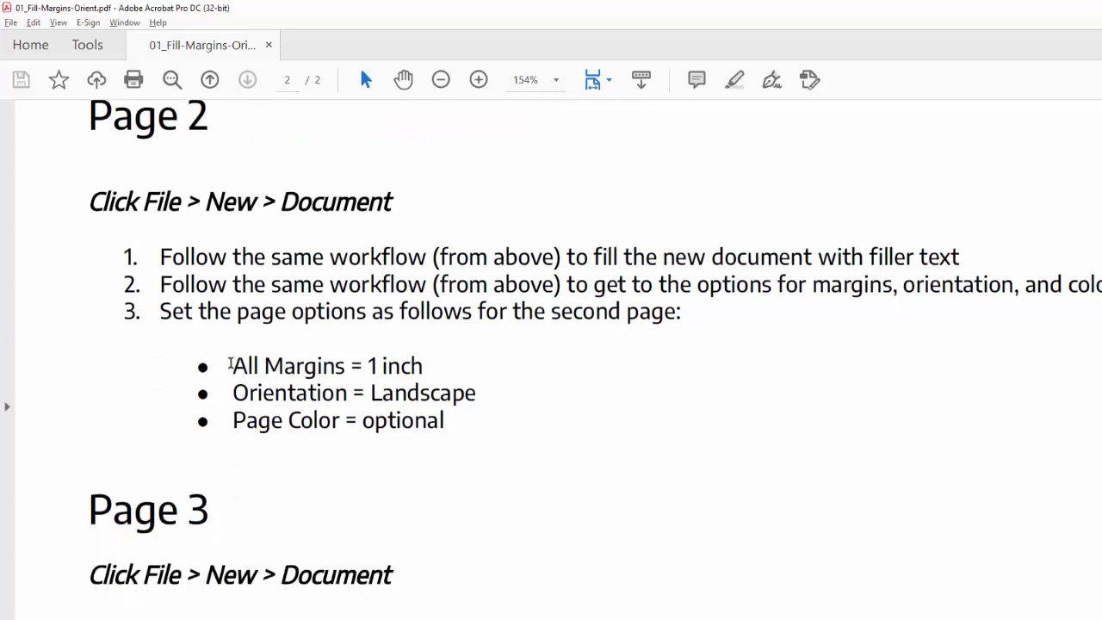
drag(233, 365, 424, 365)
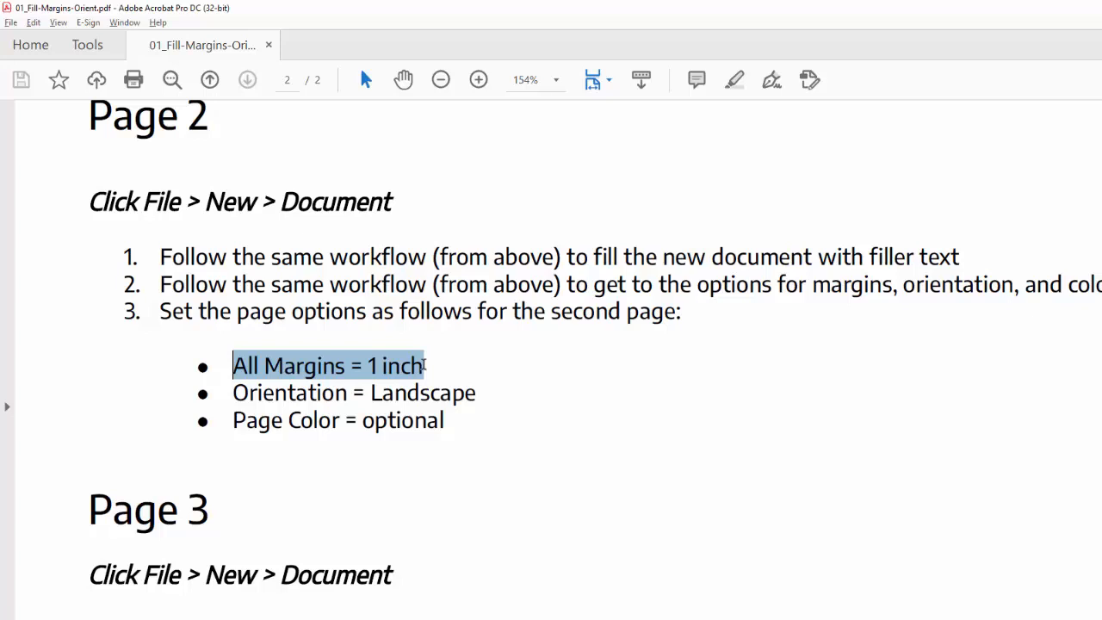
drag(424, 365, 424, 365)
drag(233, 392, 473, 395)
click(272, 424)
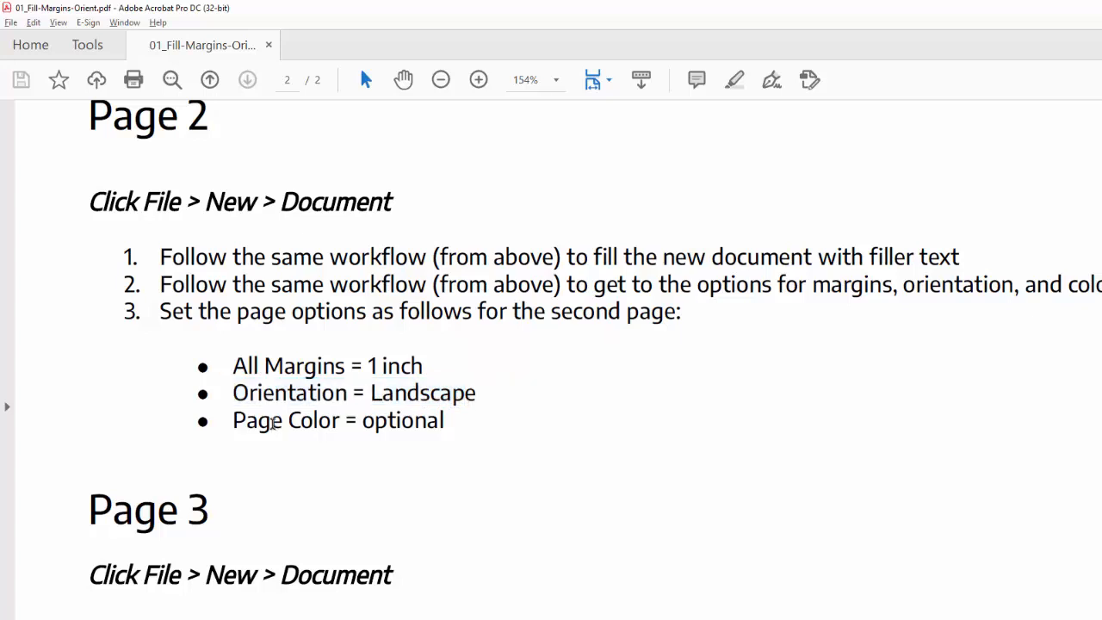
drag(272, 423, 403, 422)
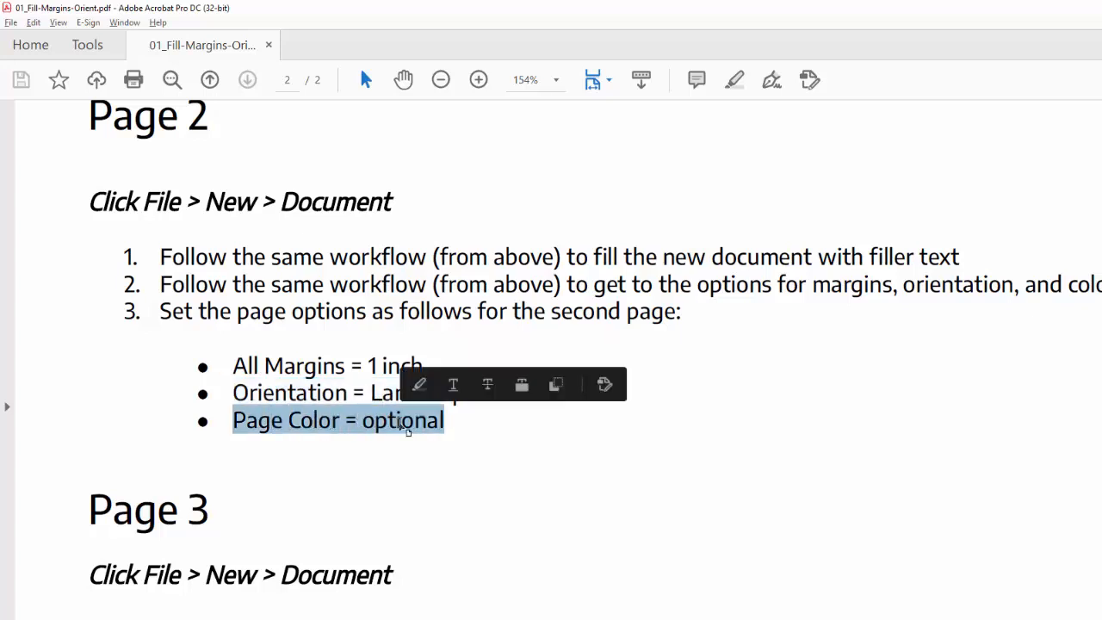
- Return to margins2 in Google Docs and choose landscape orientation and a light gray page color in its page setup
key(alt+Tab)
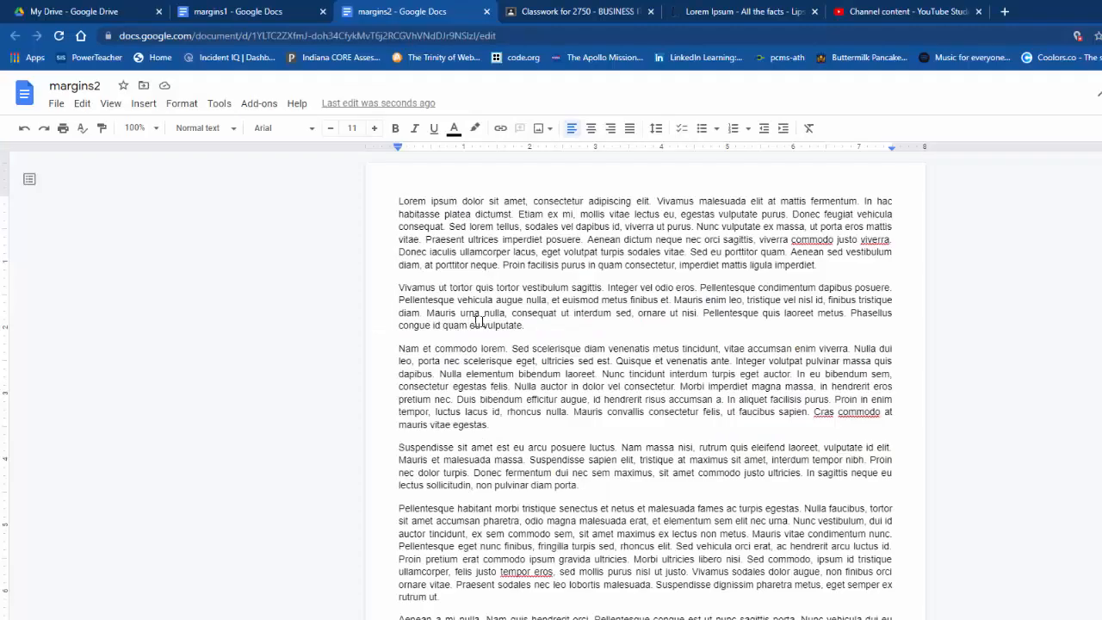
click(56, 105)
click(92, 517)
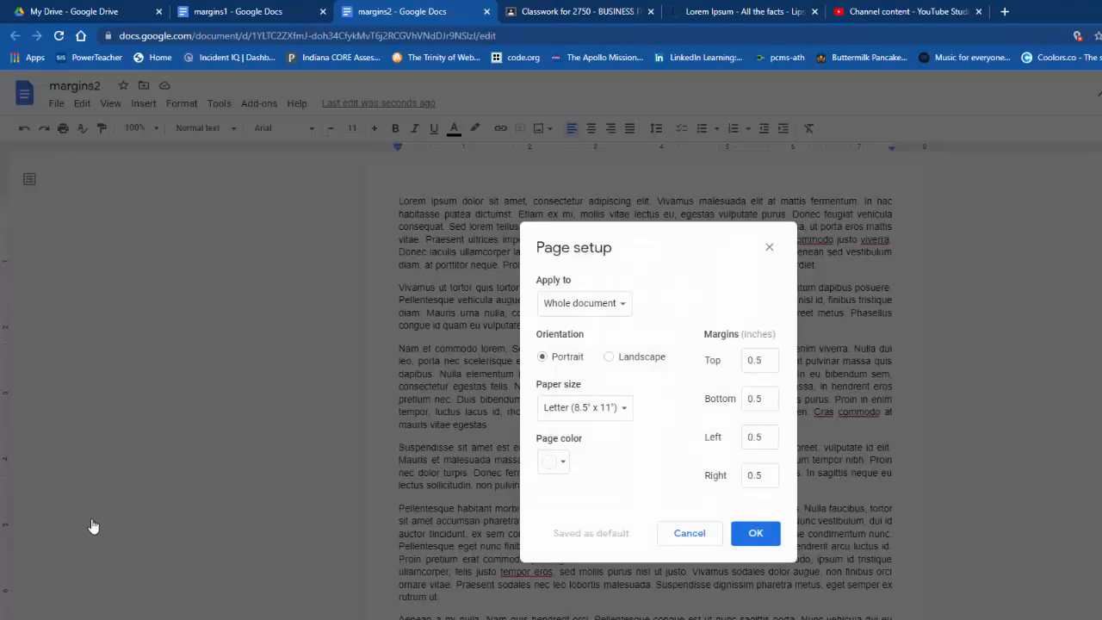
click(631, 359)
click(563, 465)
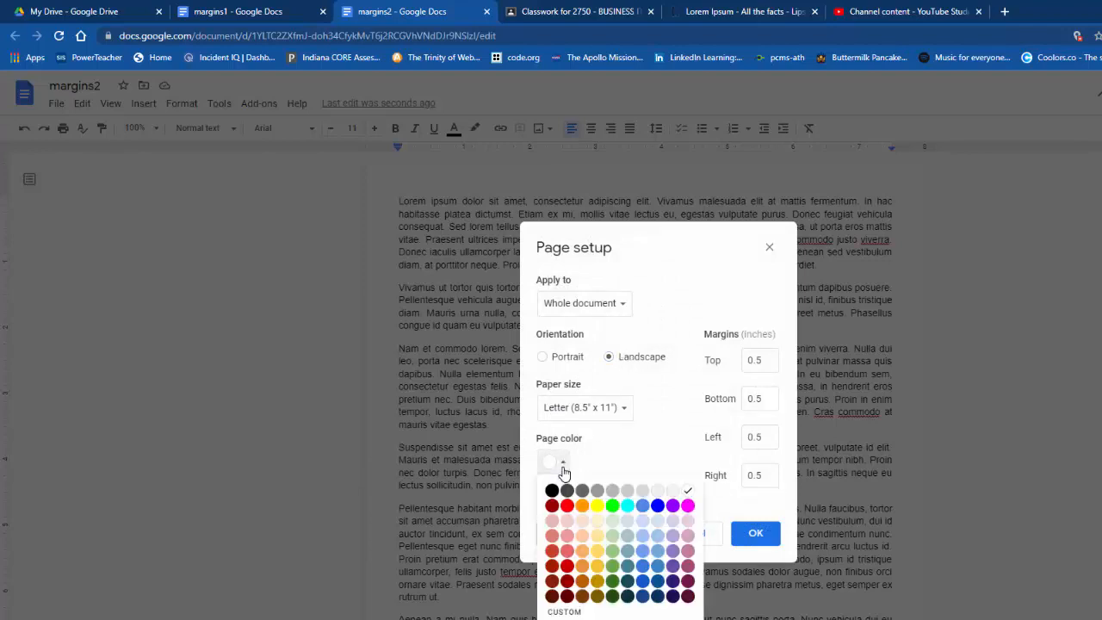
click(642, 490)
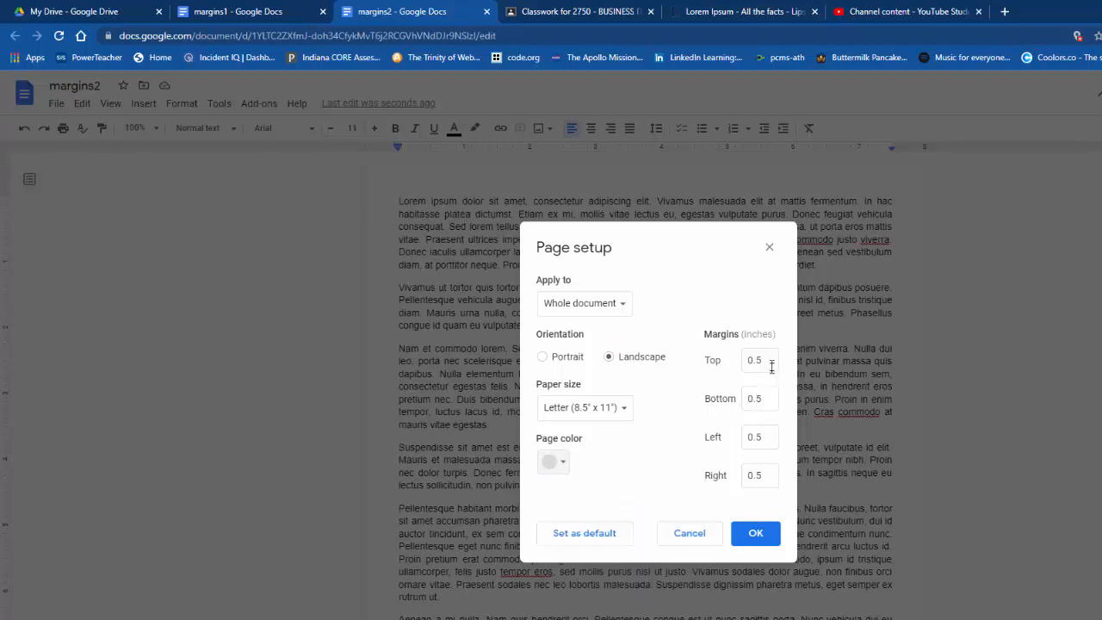
- Set the top, bottom, left and right margins of margins2 to 1 inch and apply the page setup
drag(771, 360, 738, 369)
text(1)
key(Tab)
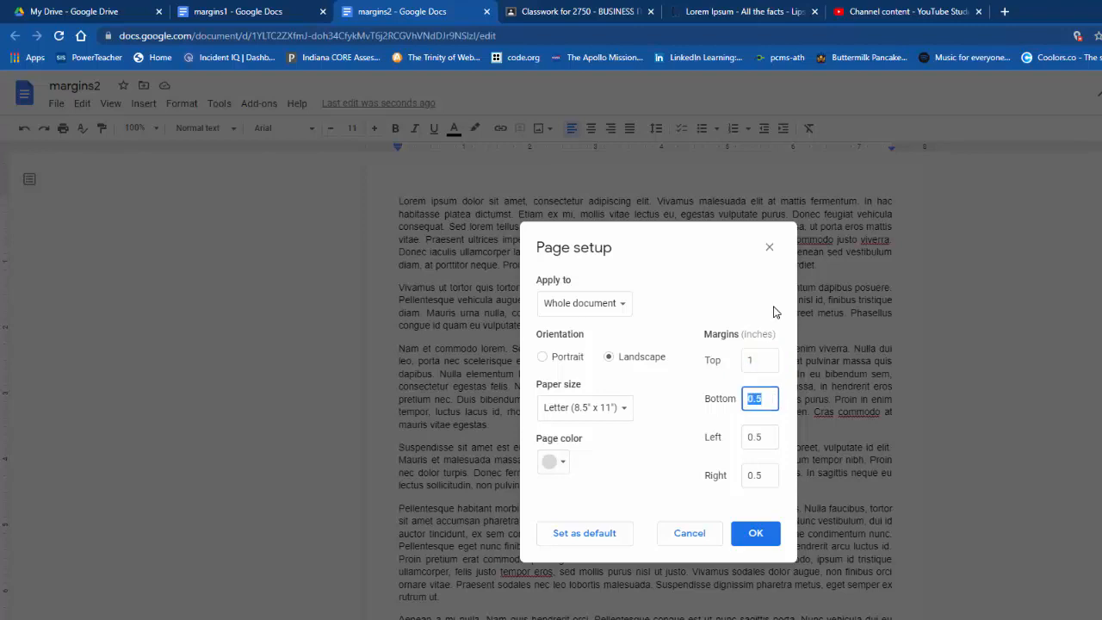
text(1)
key(Tab)
text(1)
key(Tab)
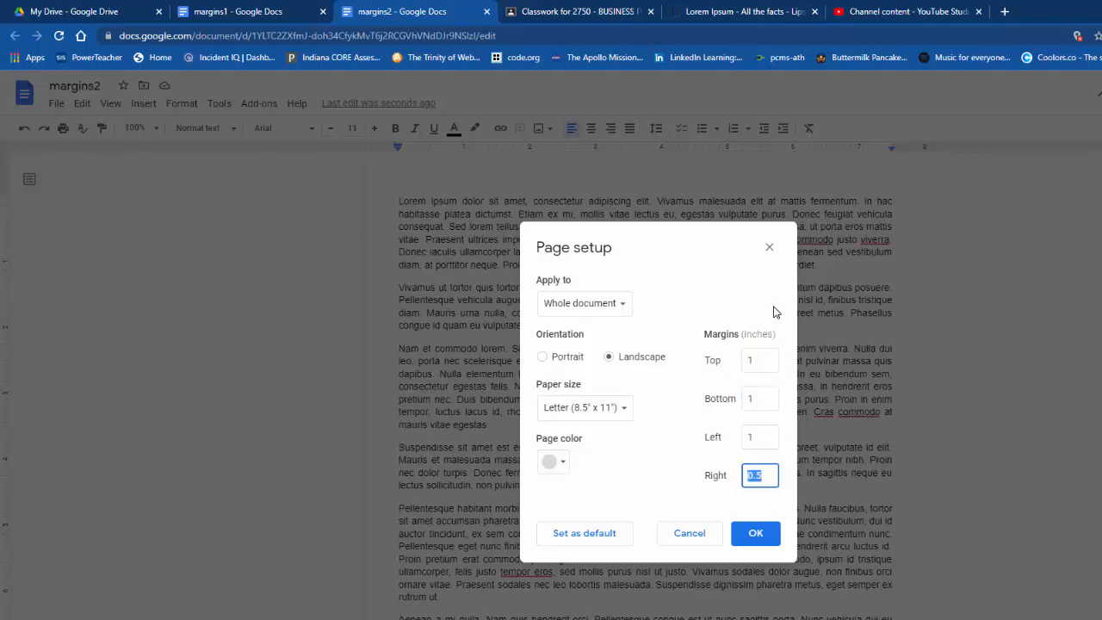
text(1)
key(Tab)
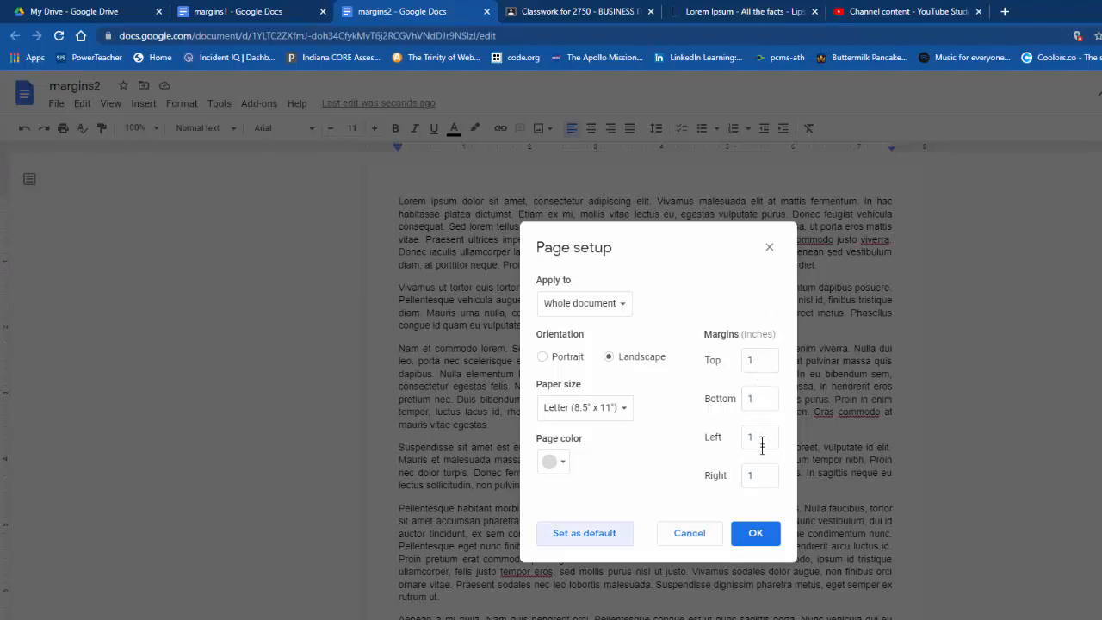
click(769, 540)
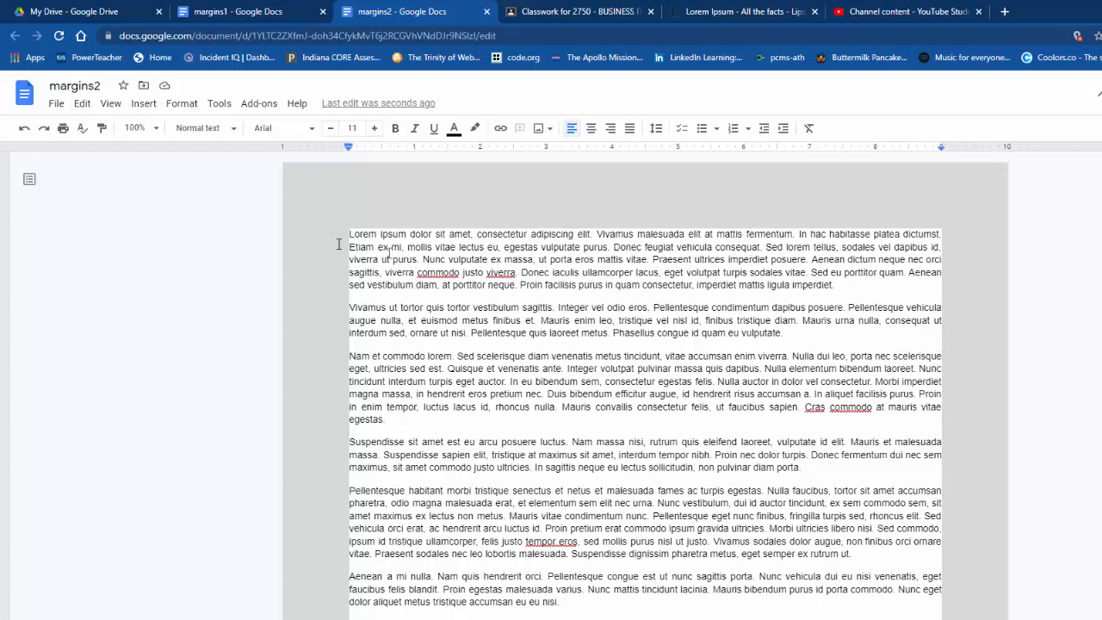
- Create a new blank document named margins3 and paste the copied Lorem Ipsum filler paragraphs into it
click(56, 104)
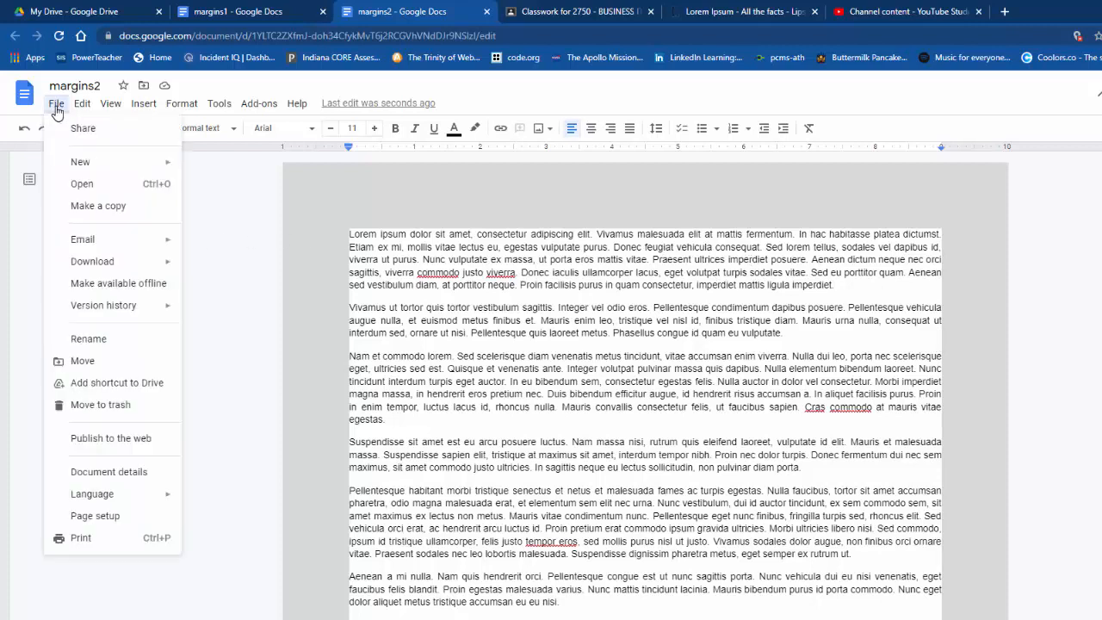
mouse_move(100, 164)
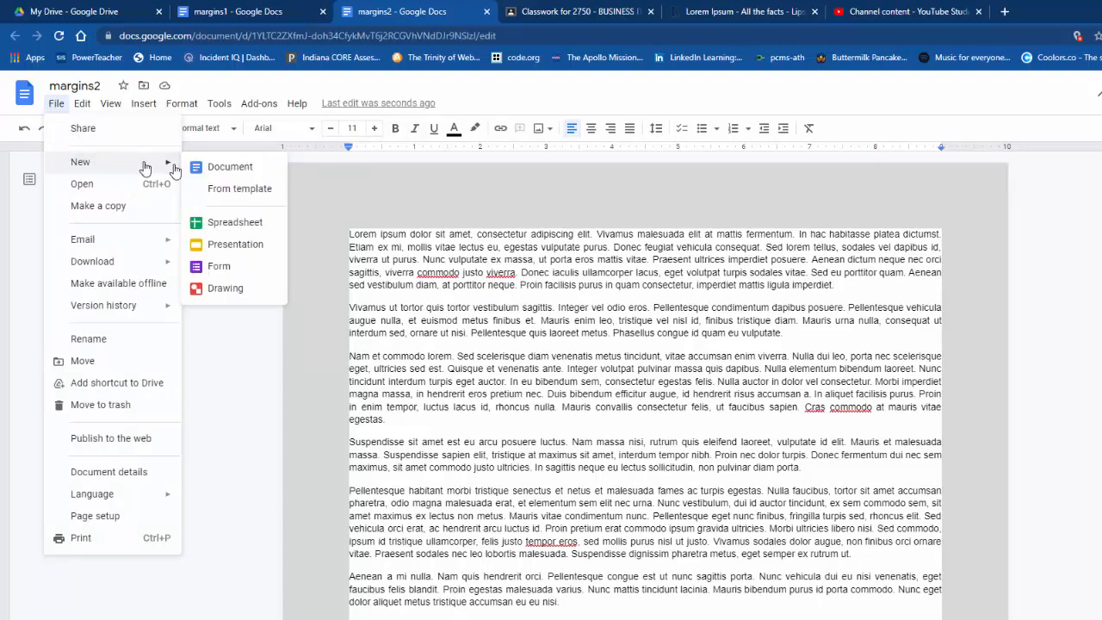
click(218, 169)
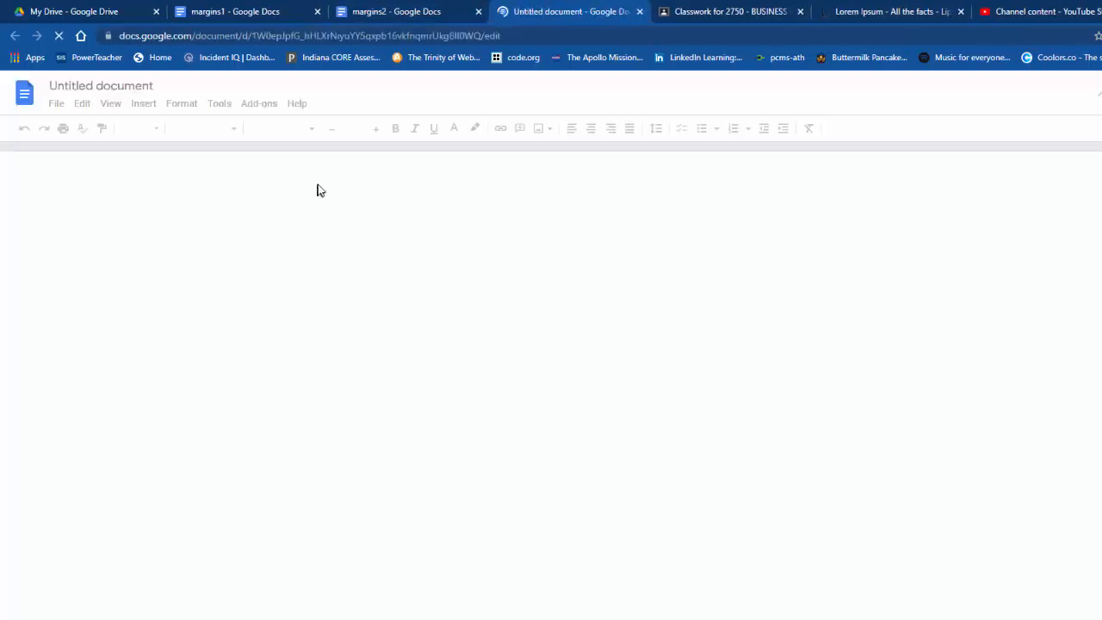
click(150, 86)
text(margins3)
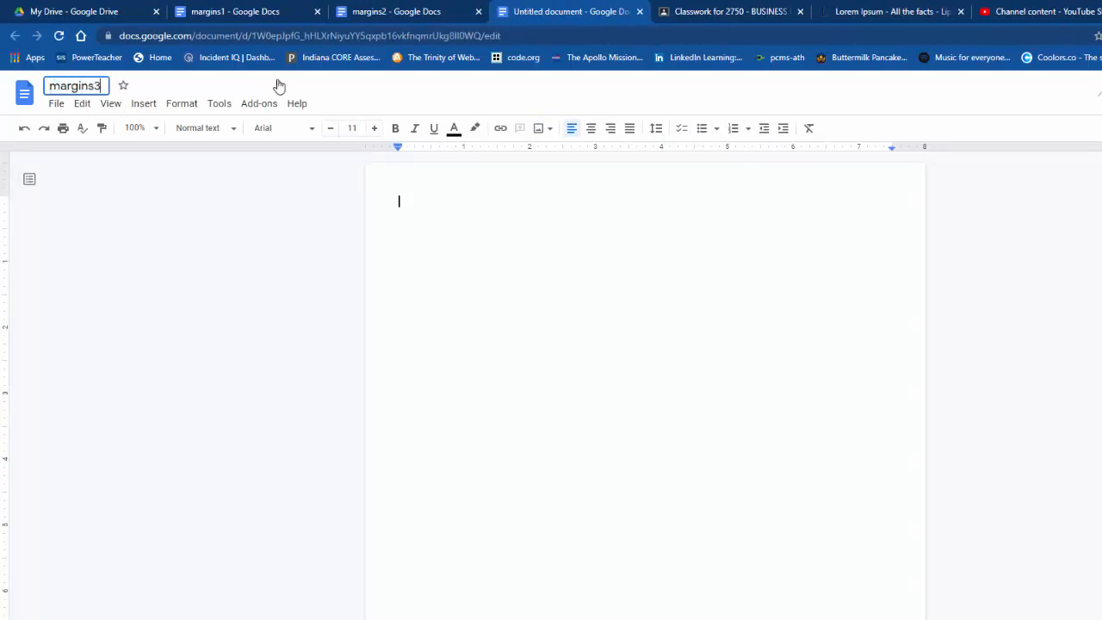
key(Return)
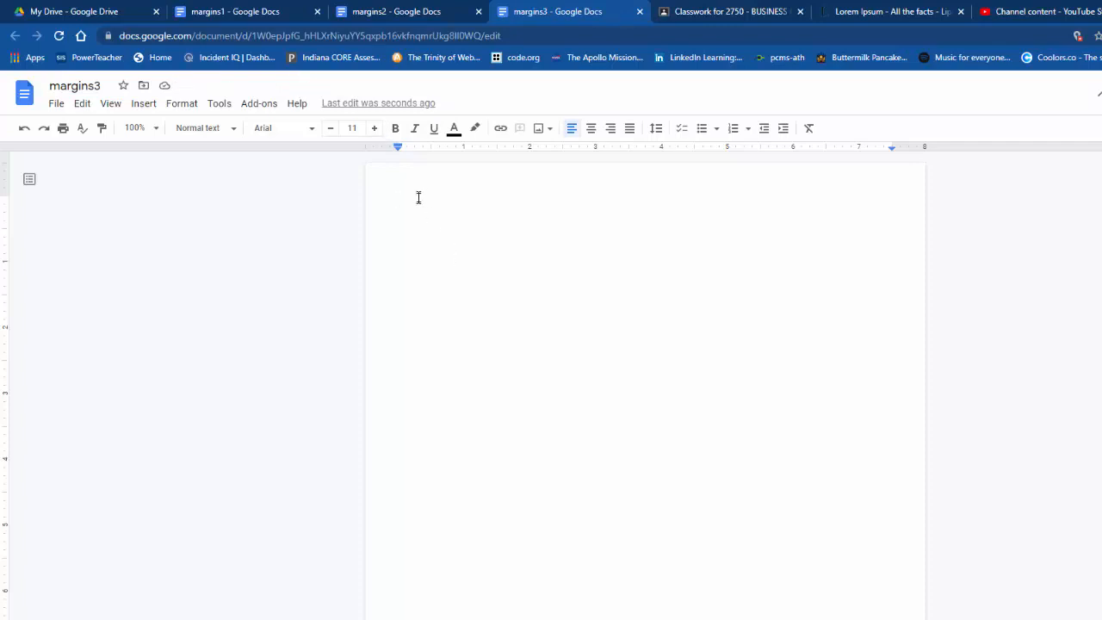
key(ctrl+v)
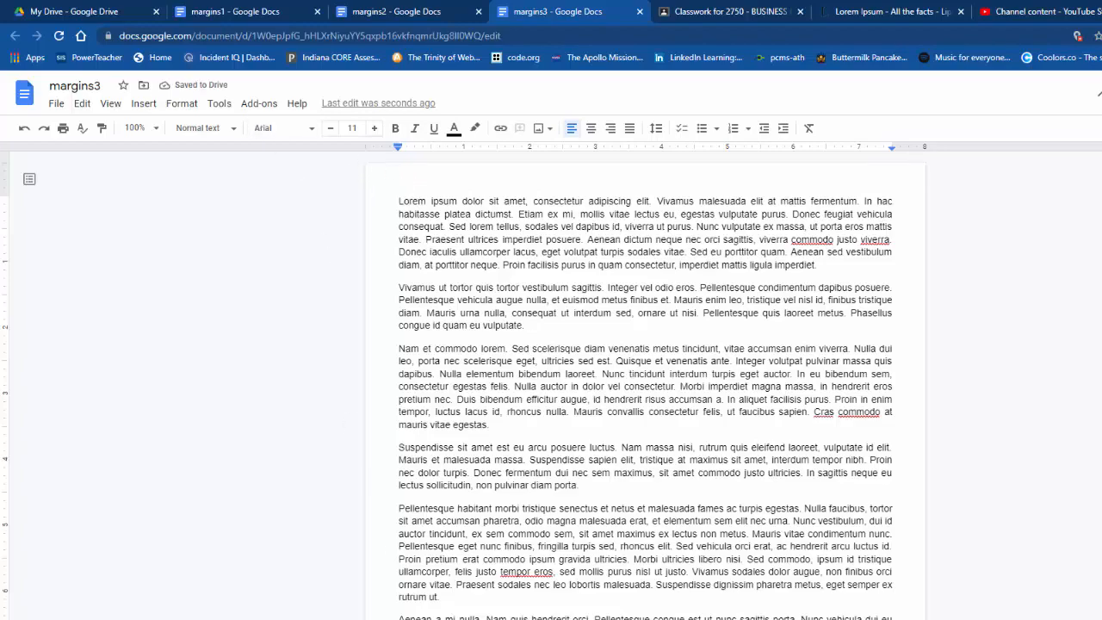
- Switch to 01_Fill-Margins-Orient.pdf in Adobe Acrobat and read the Page 3 requirements for margins, orientation and page color
key(alt+Tab)
scroll(466, 455, down, 7)
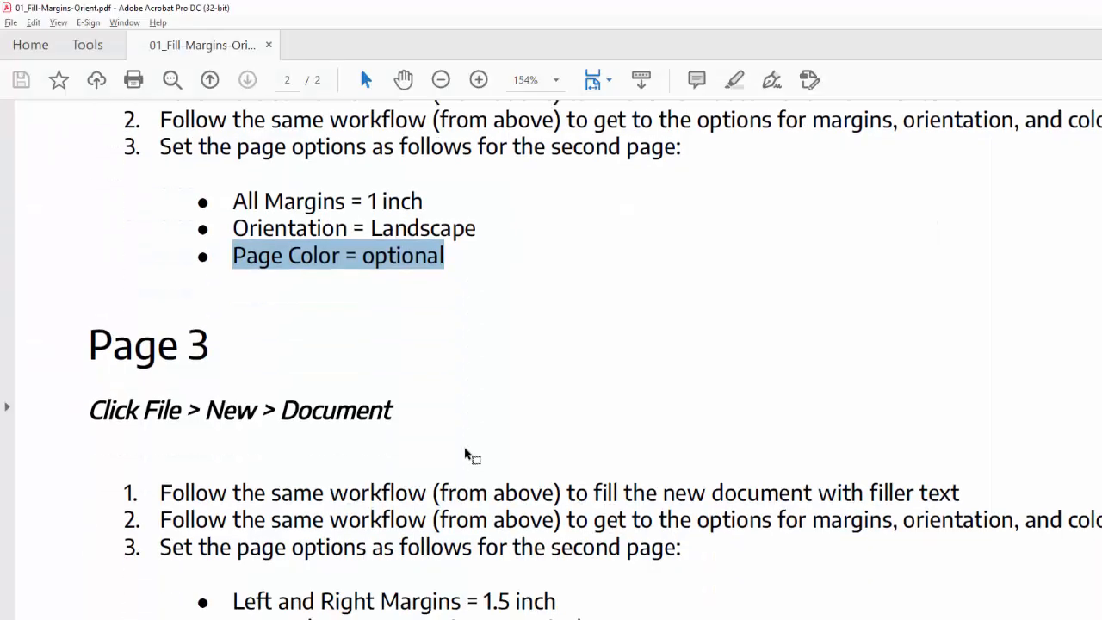
scroll(465, 450, down, 3)
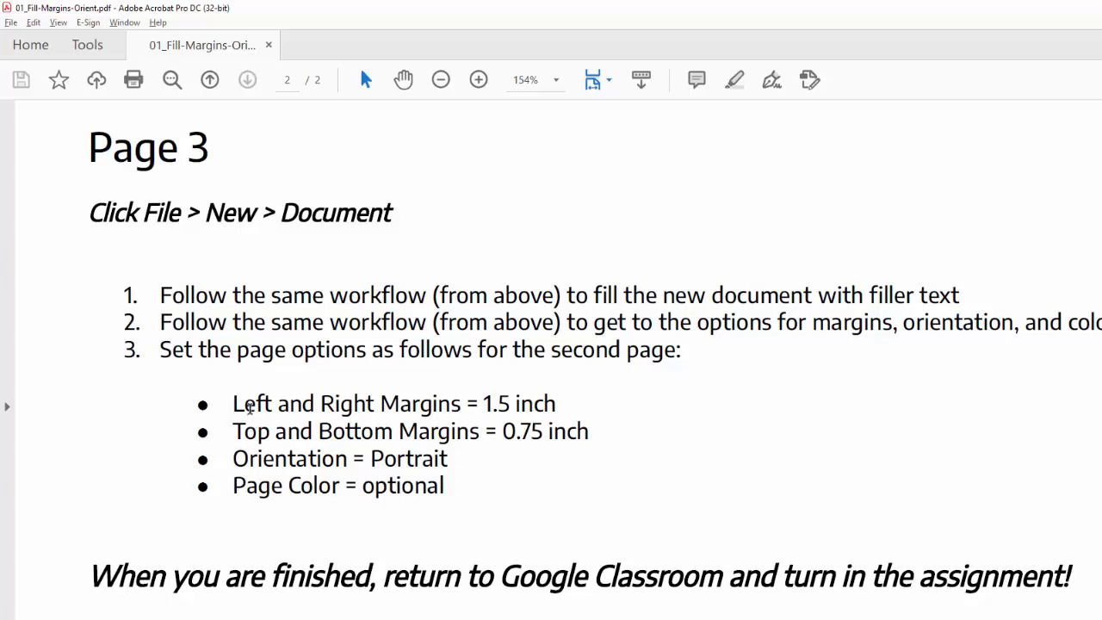
drag(235, 402, 443, 402)
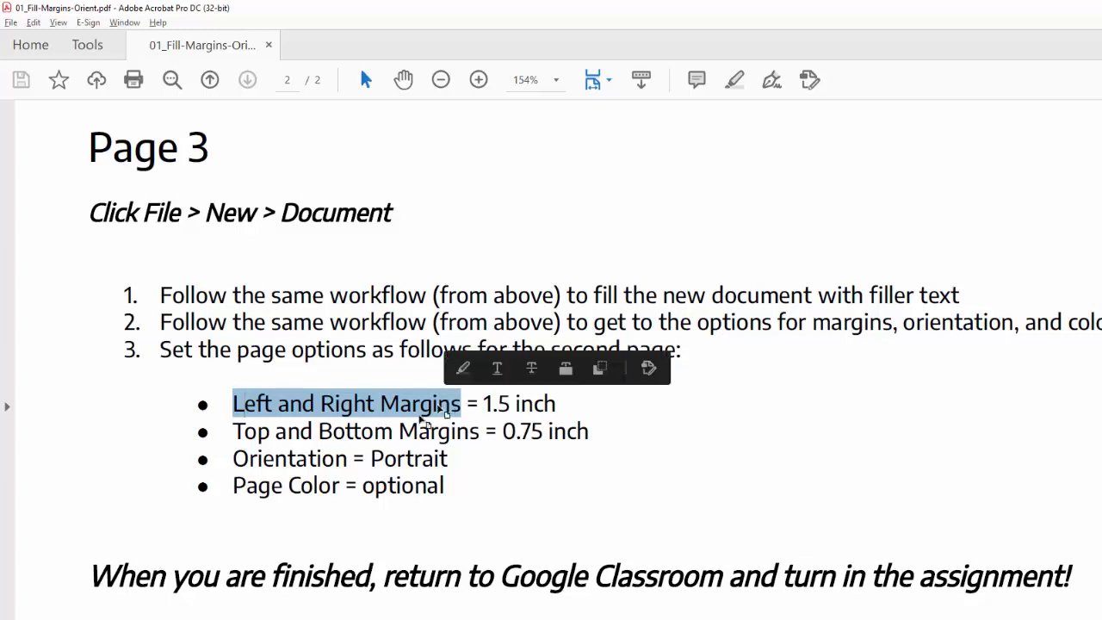
drag(233, 431, 478, 437)
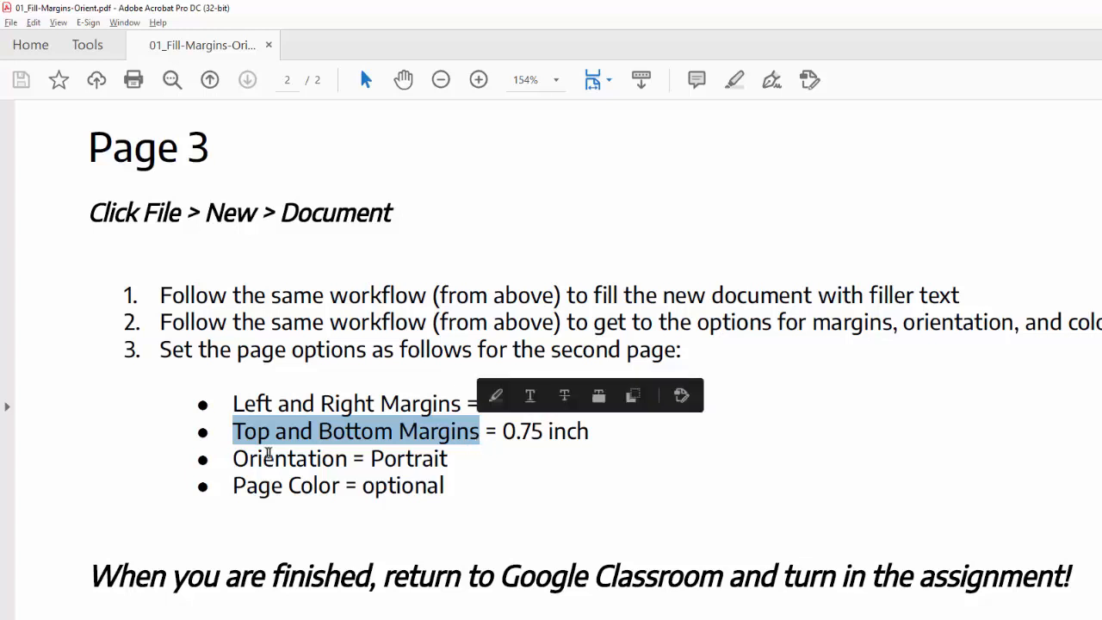
drag(264, 457, 449, 462)
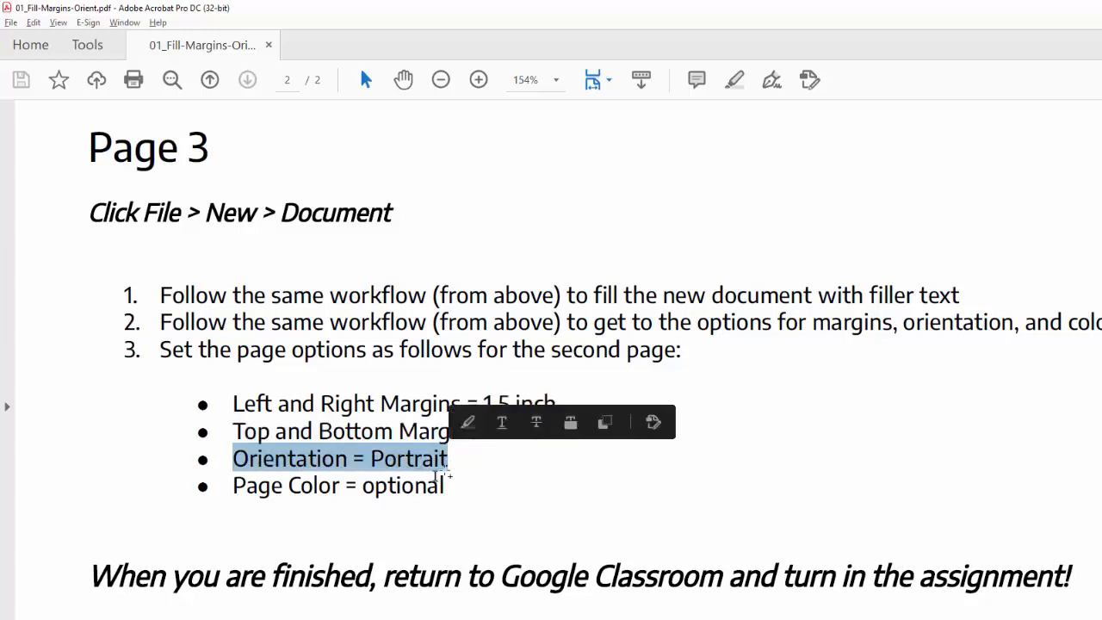
drag(257, 485, 436, 486)
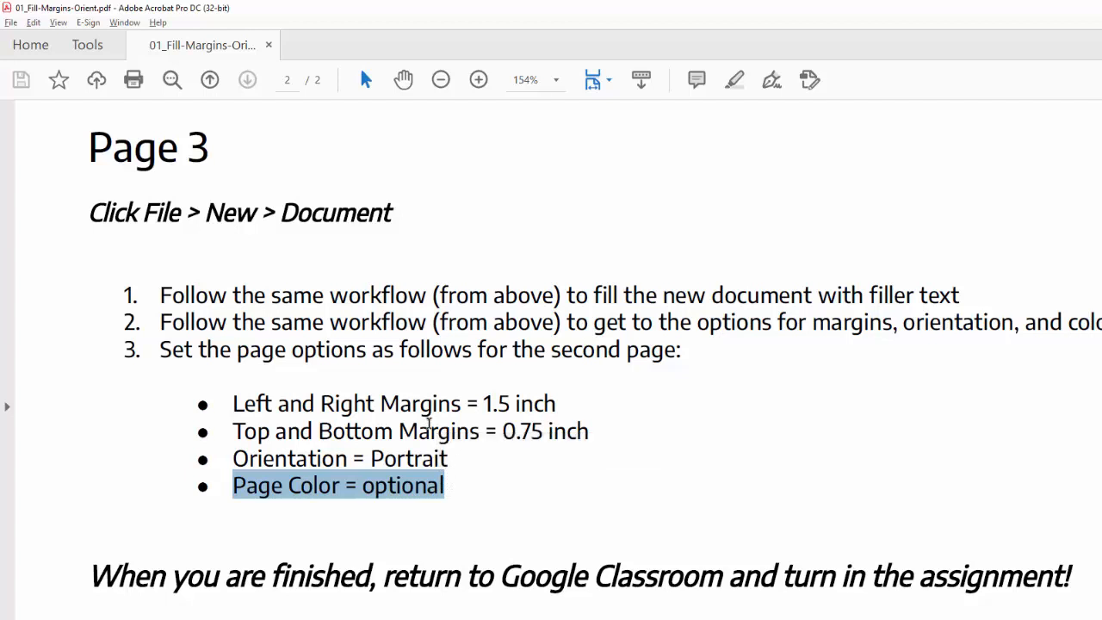
- Return to margins3 in Google Docs and set its left and right page margins to 1.5 inches
key(alt+Tab)
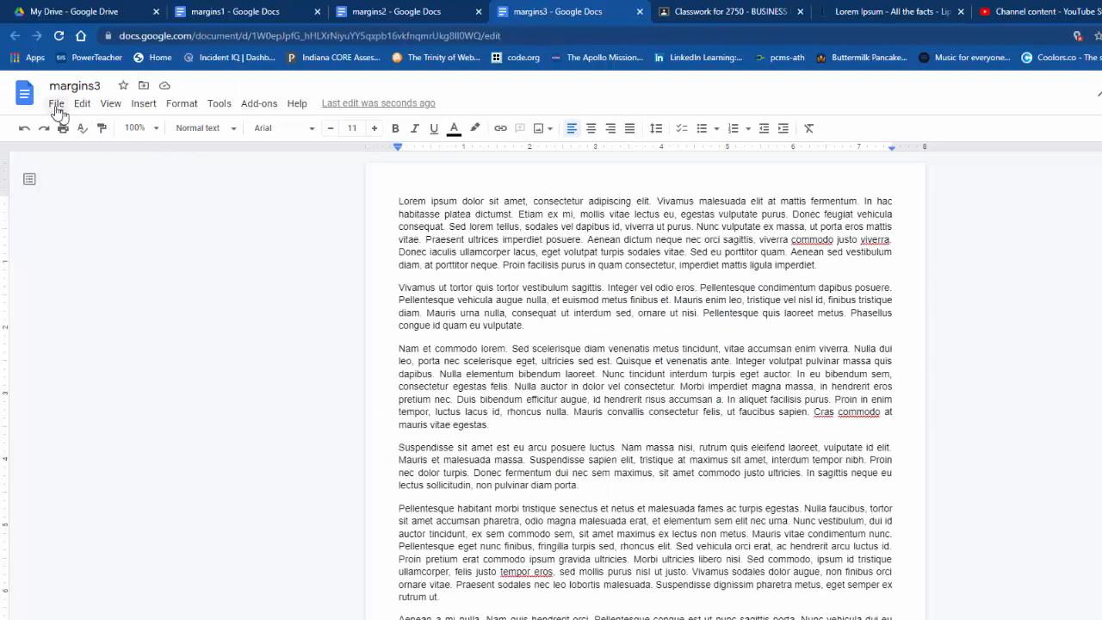
click(56, 104)
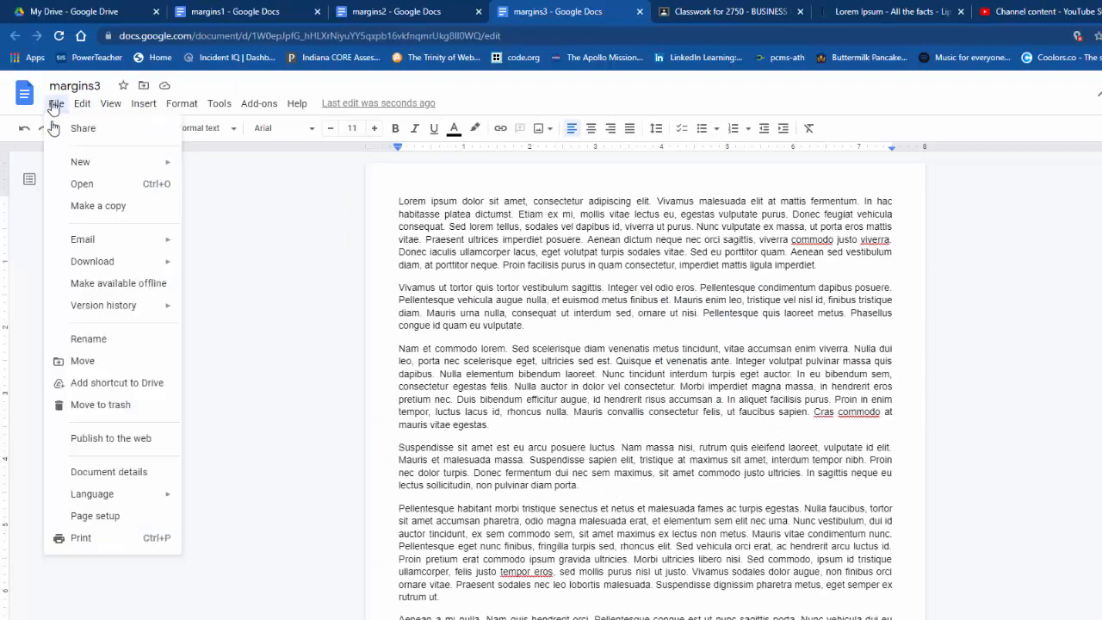
click(94, 516)
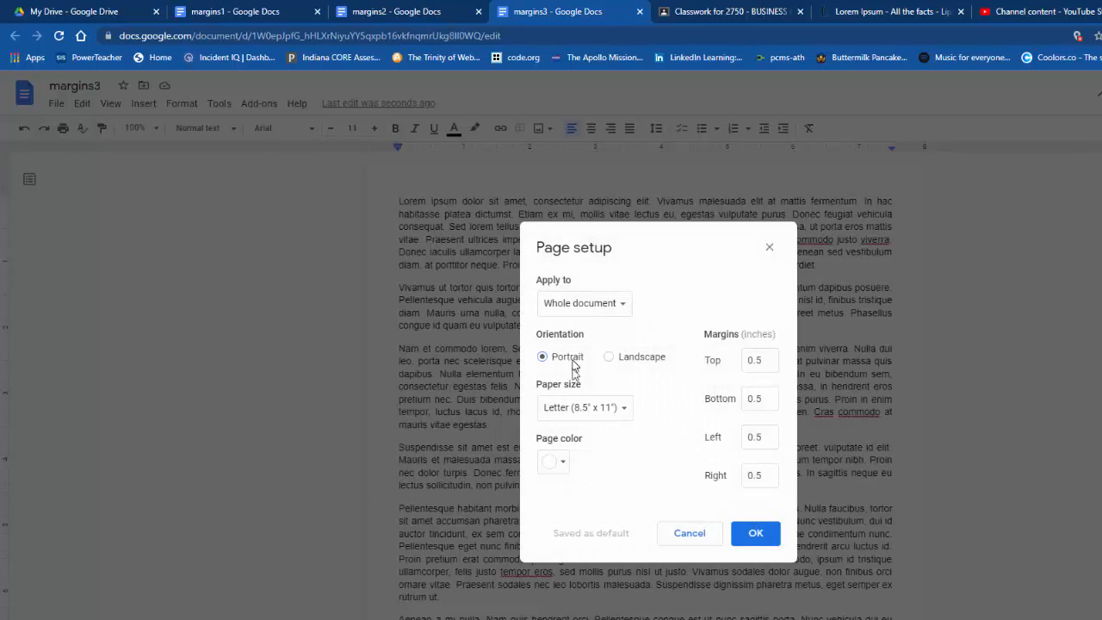
click(769, 438)
double_click(770, 437)
text(1.5)
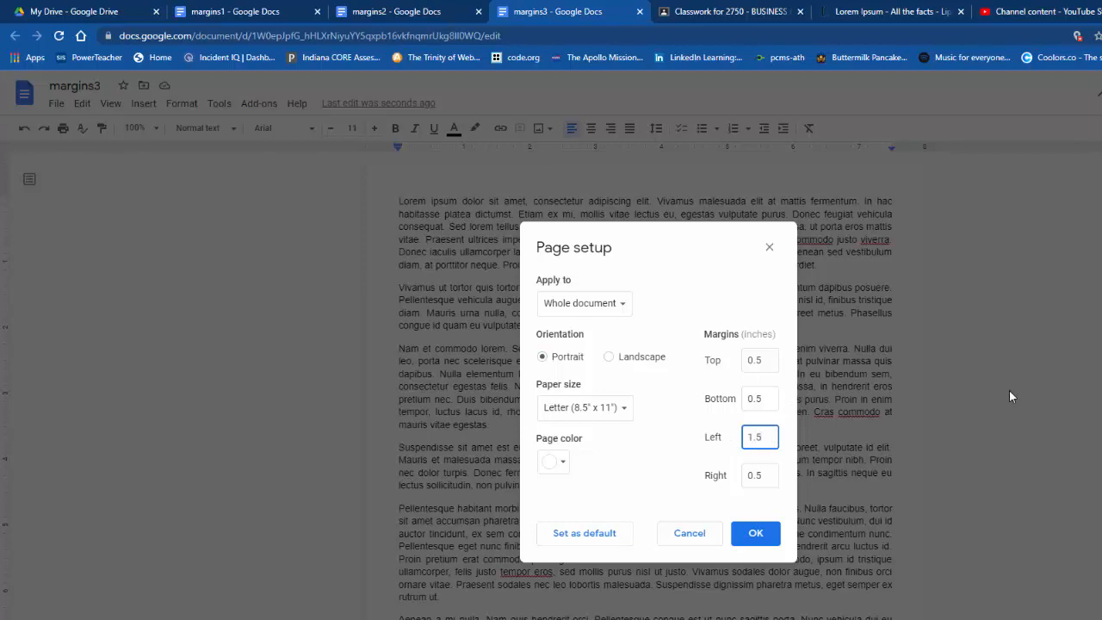
key(Tab)
text(1)
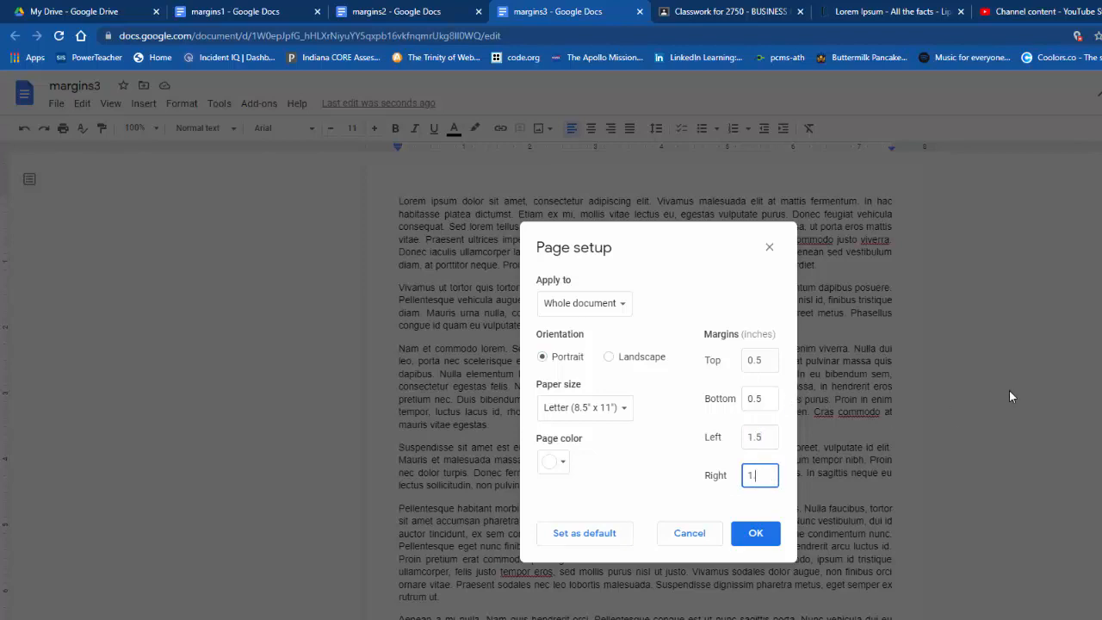
text(.5)
- Set the top and bottom margins of margins3 to .75 inch
key(shift+Tab)
key(shift+Tab)
key(shift+Tab)
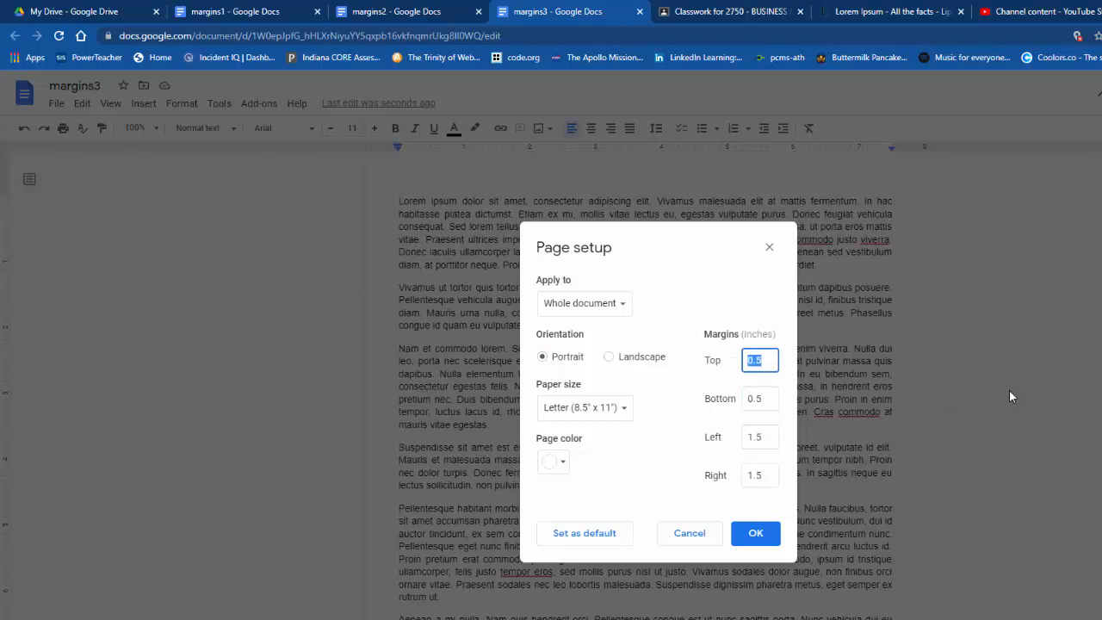
key(BackSpace)
text(.75)
key(Tab)
text(.)
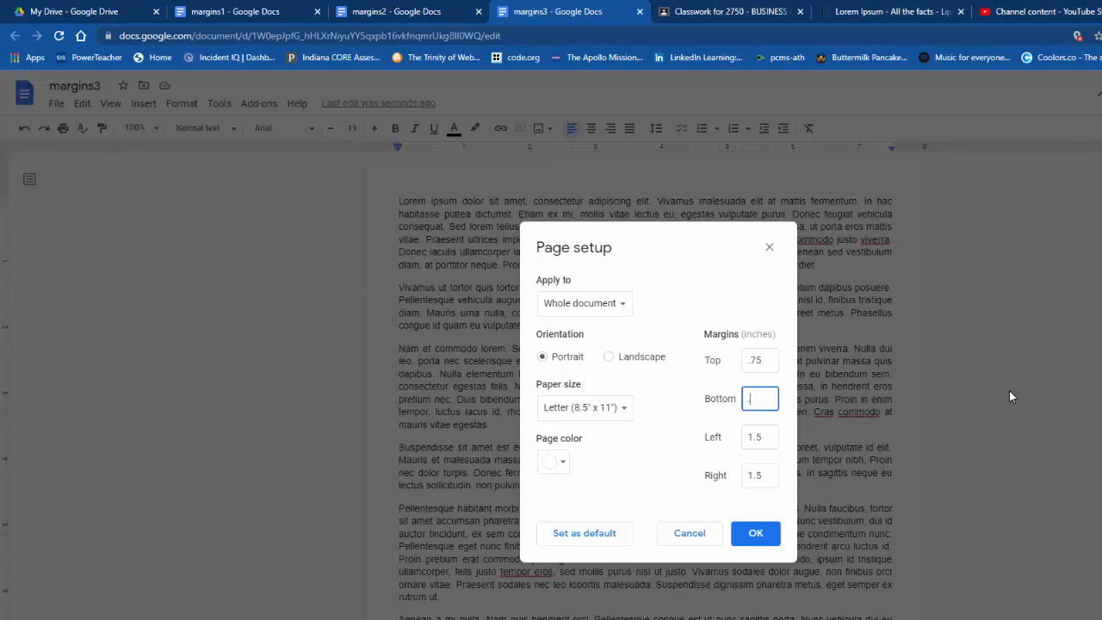
text(75)
- Choose a light gray page color for margins3 and apply the page setup
click(564, 464)
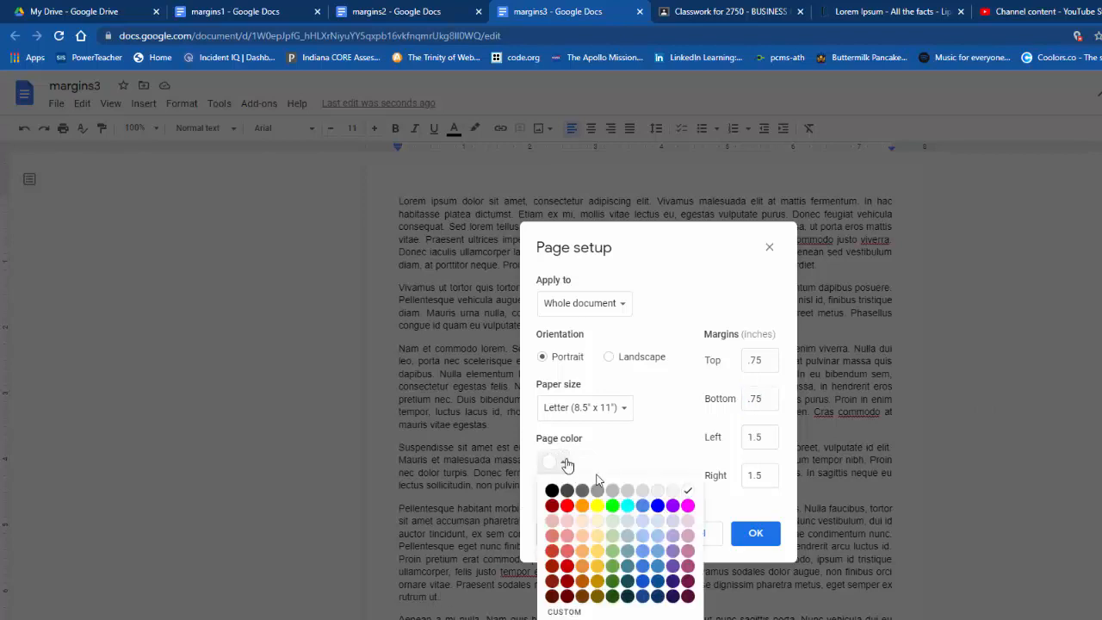
click(642, 491)
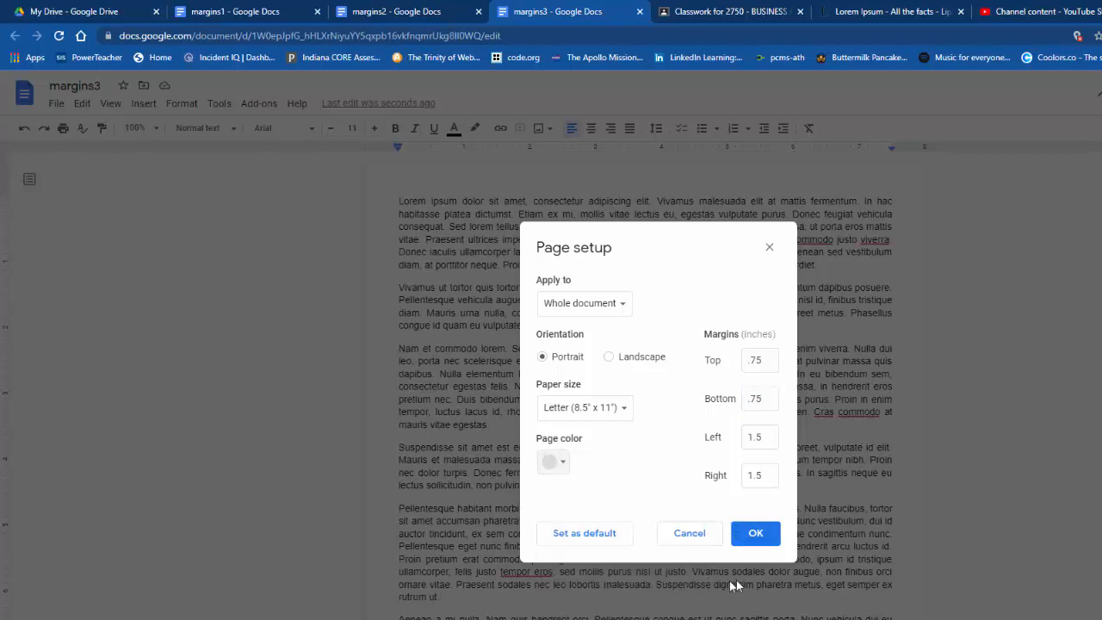
click(770, 540)
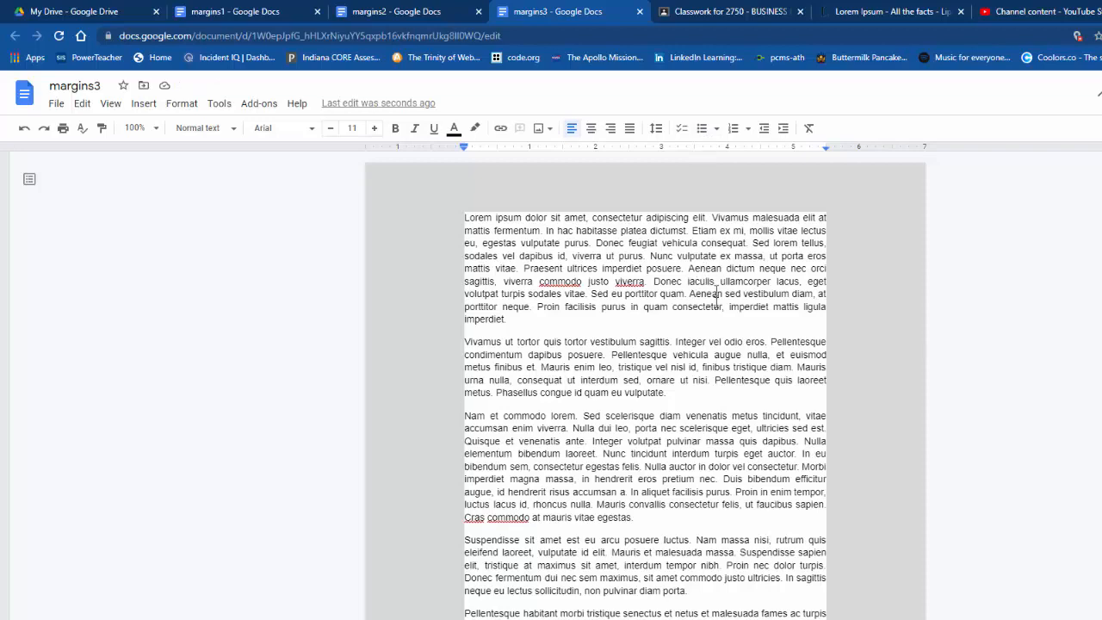
- Review the page layout of margins3 through its second page and compare it with margins1 and margins2
scroll(739, 379, down, 5)
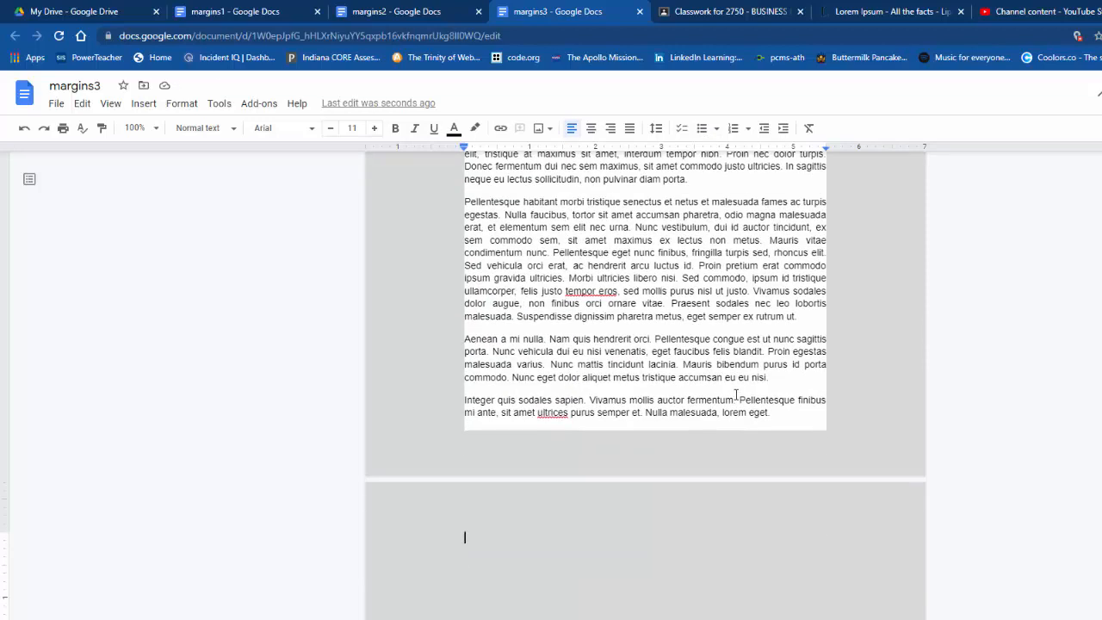
scroll(736, 395, down, 2)
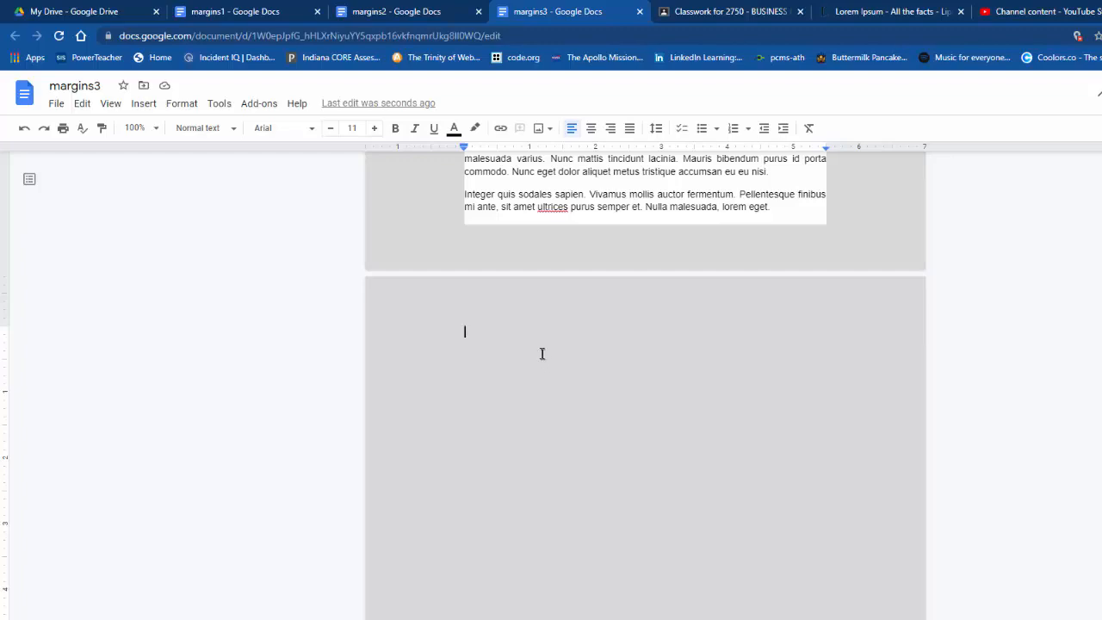
scroll(539, 352, up, 5)
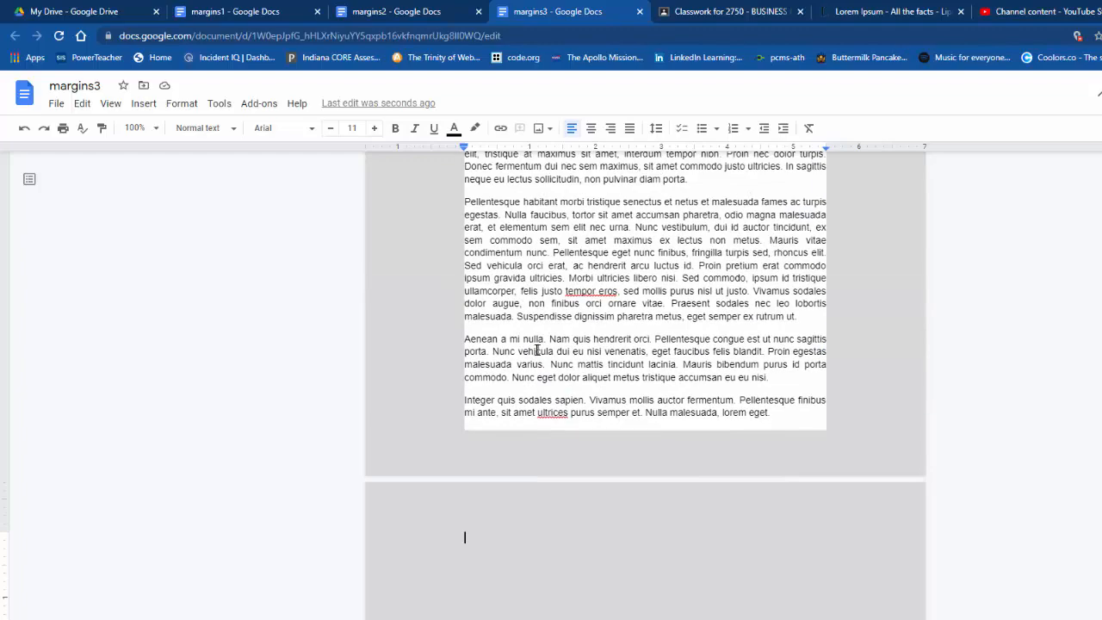
scroll(535, 351, up, 2)
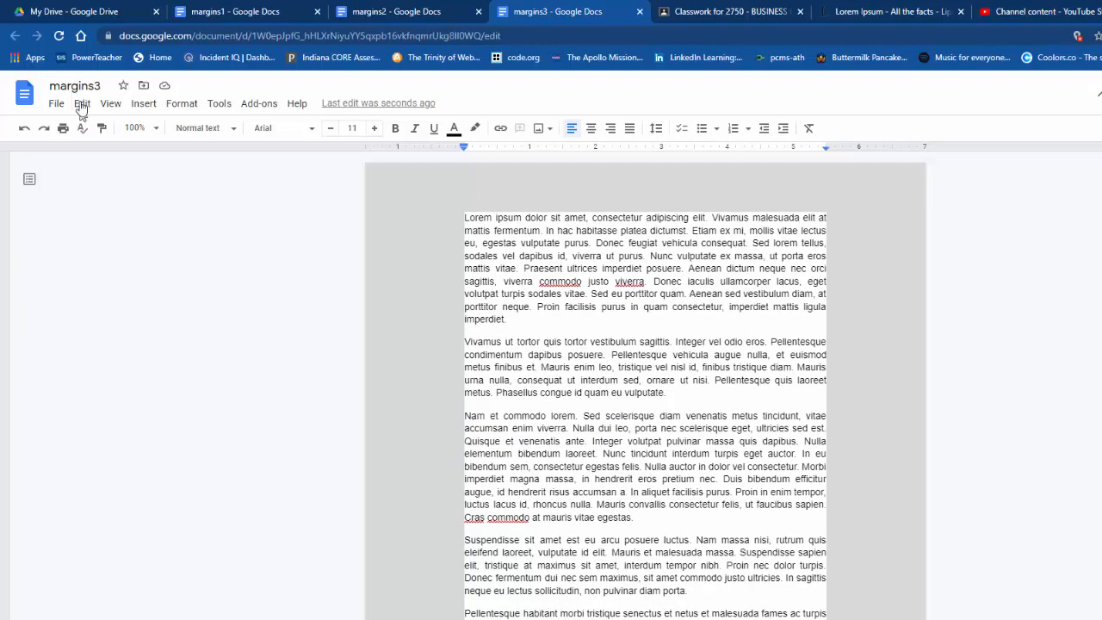
click(249, 14)
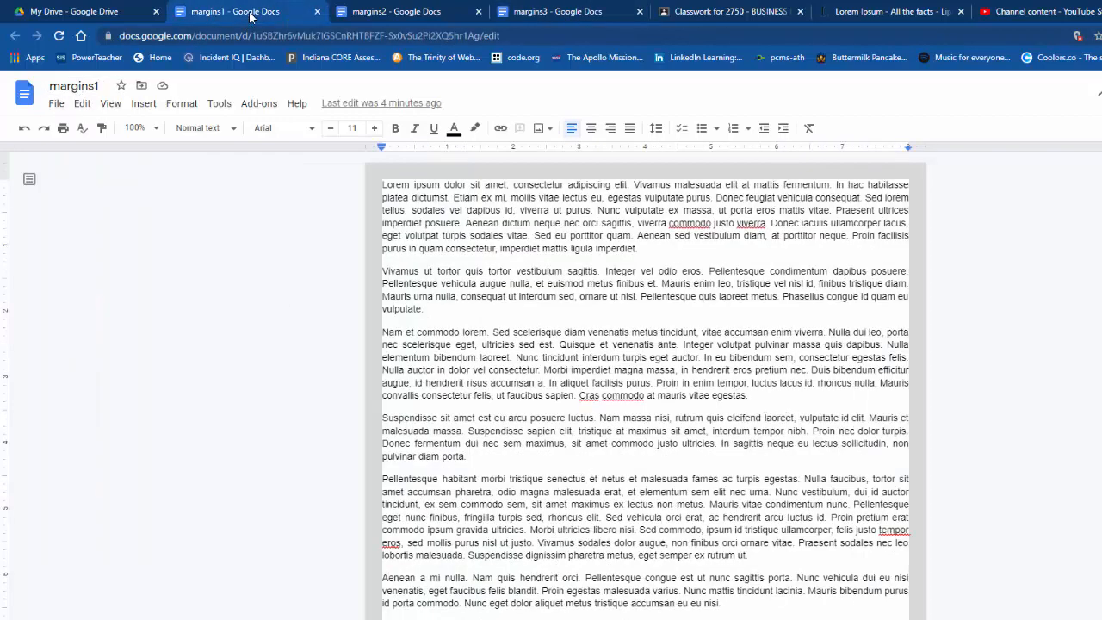
click(426, 17)
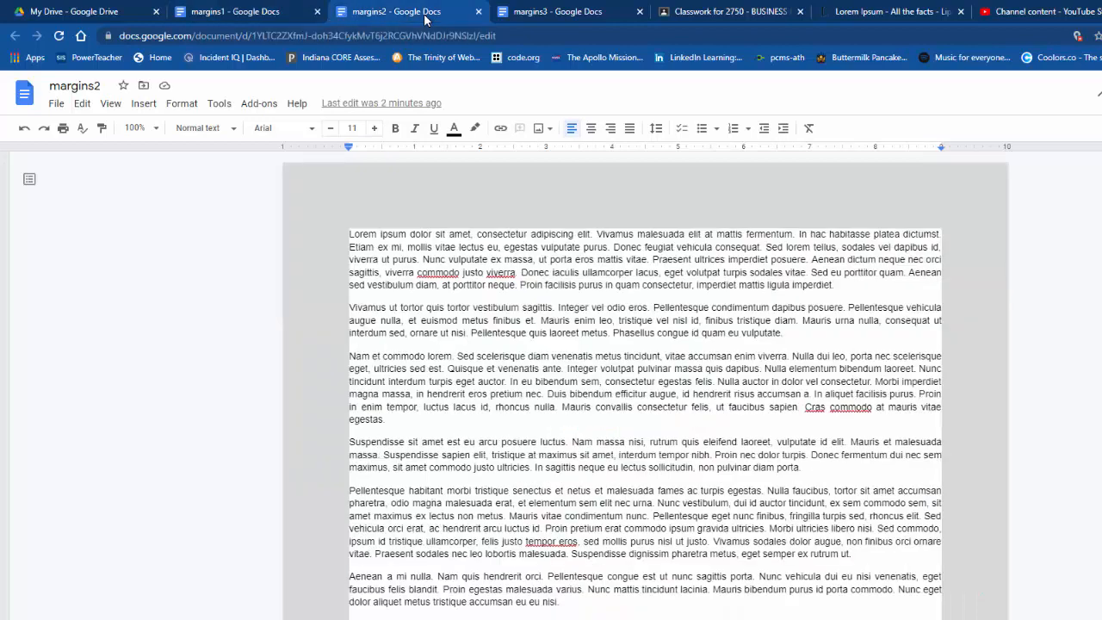
click(569, 17)
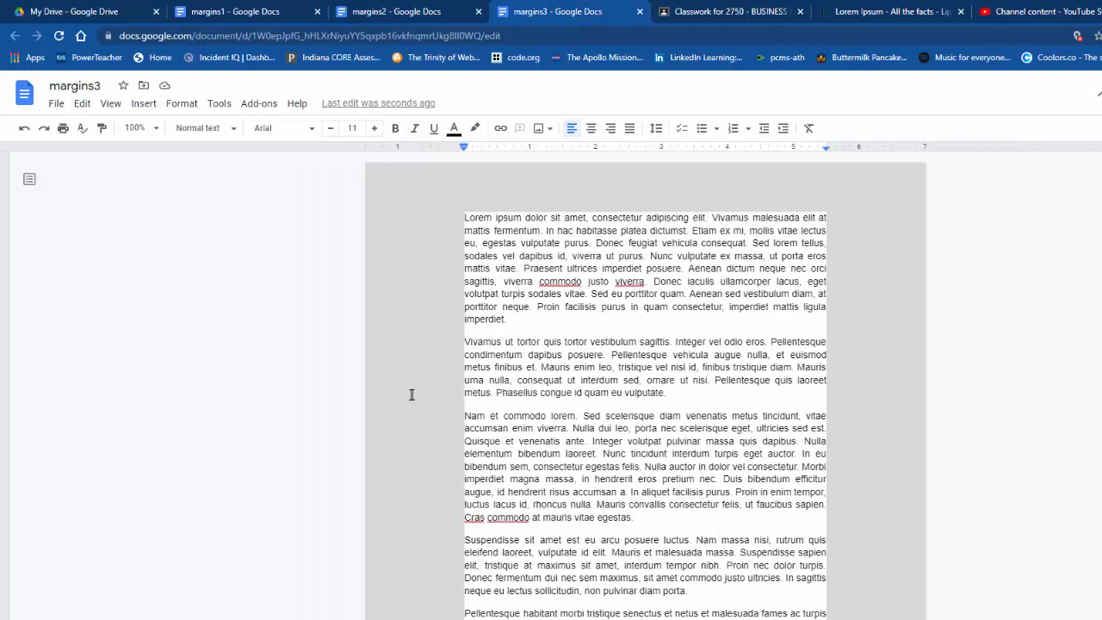
scroll(541, 426, down, 7)
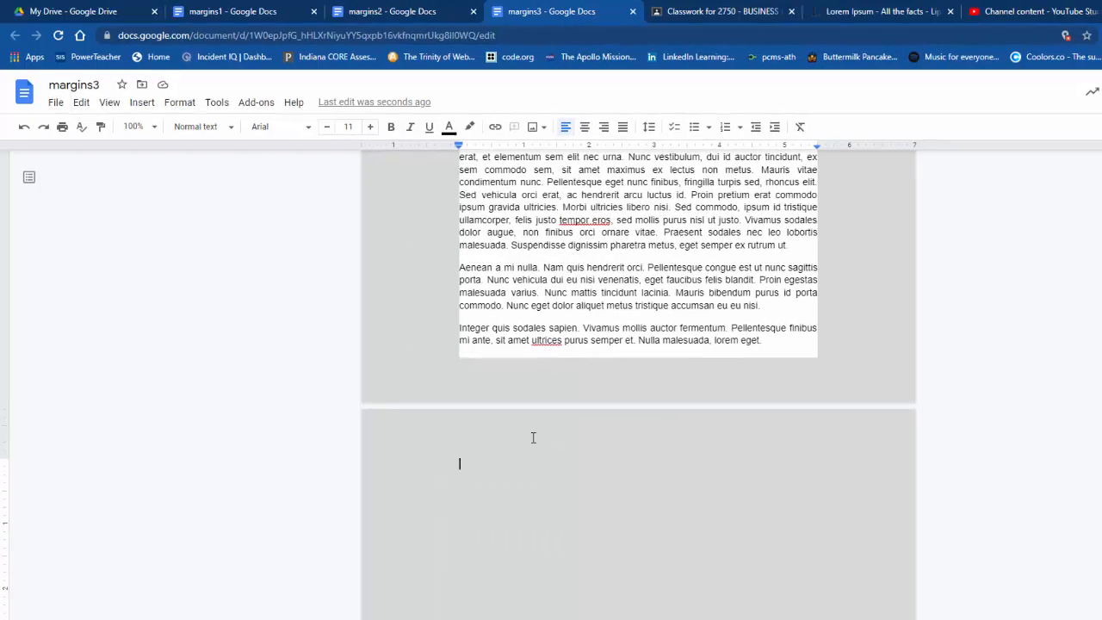
scroll(539, 442, up, 7)
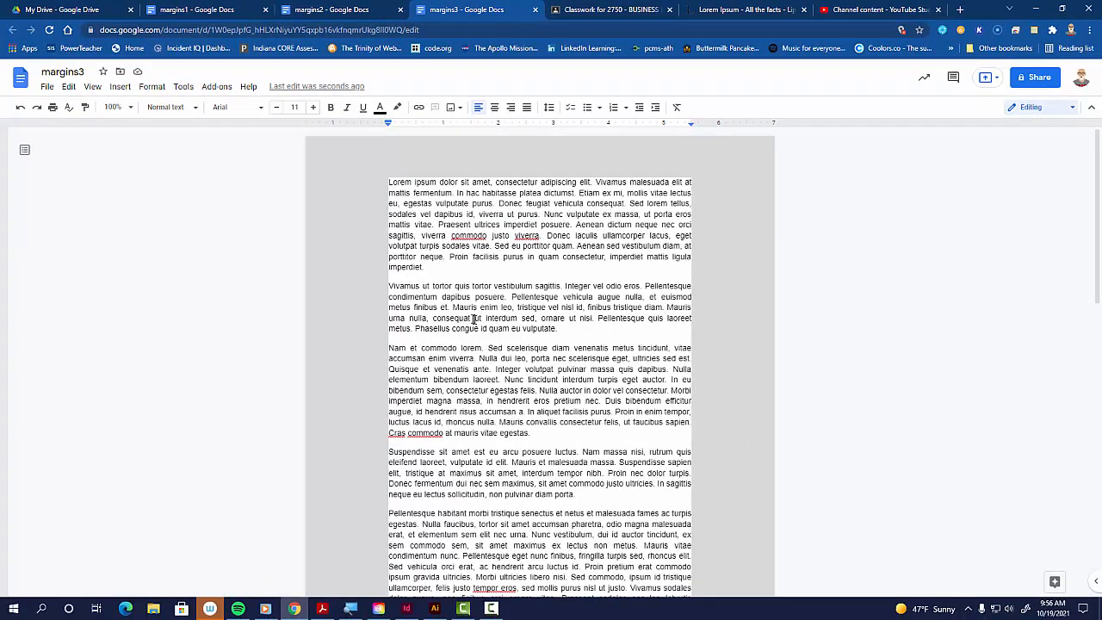
click(206, 10)
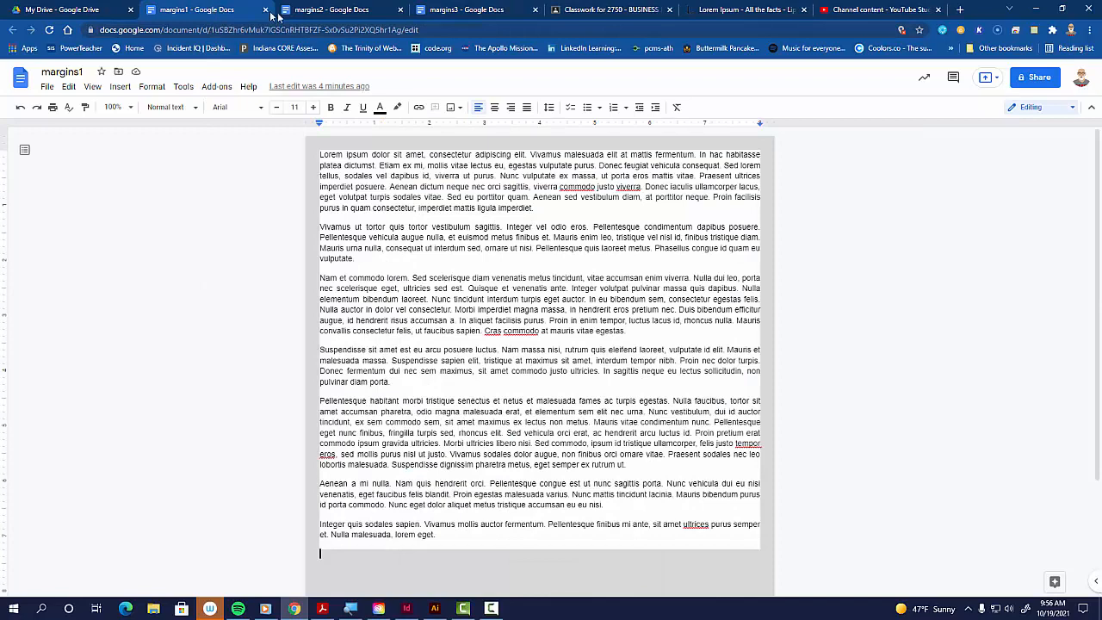
click(325, 12)
click(448, 12)
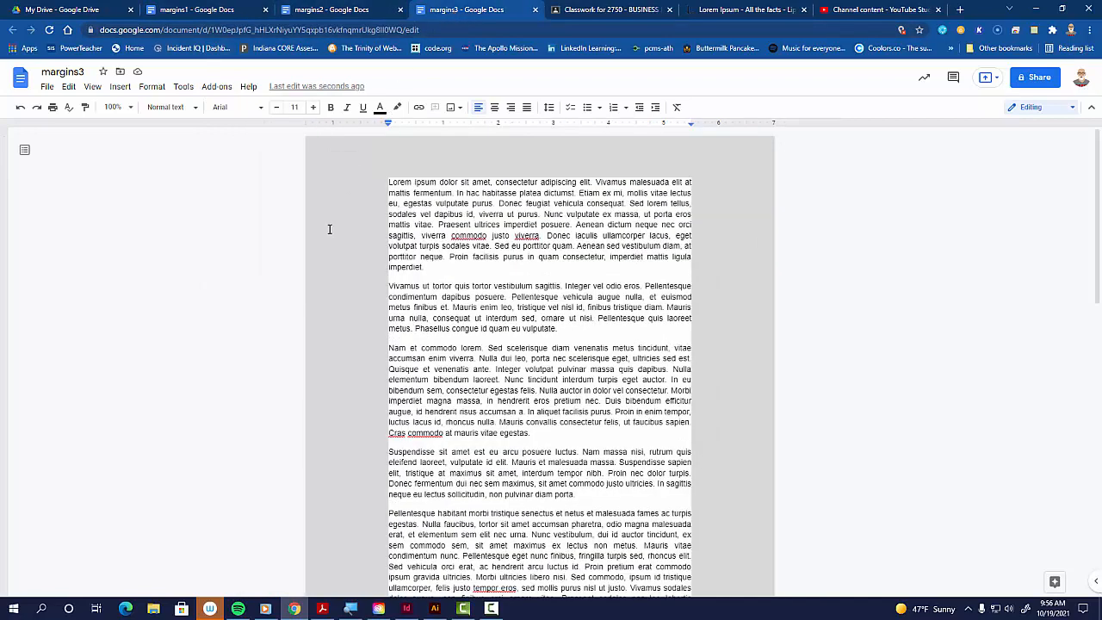